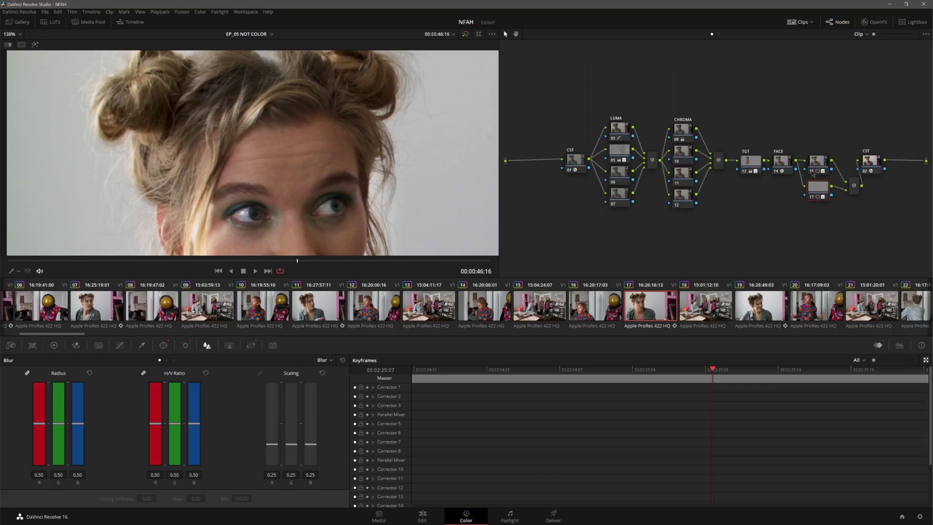
# Step: Play the first shot and toggle the patch node off and on to compare the fix
pyautogui.press('space')
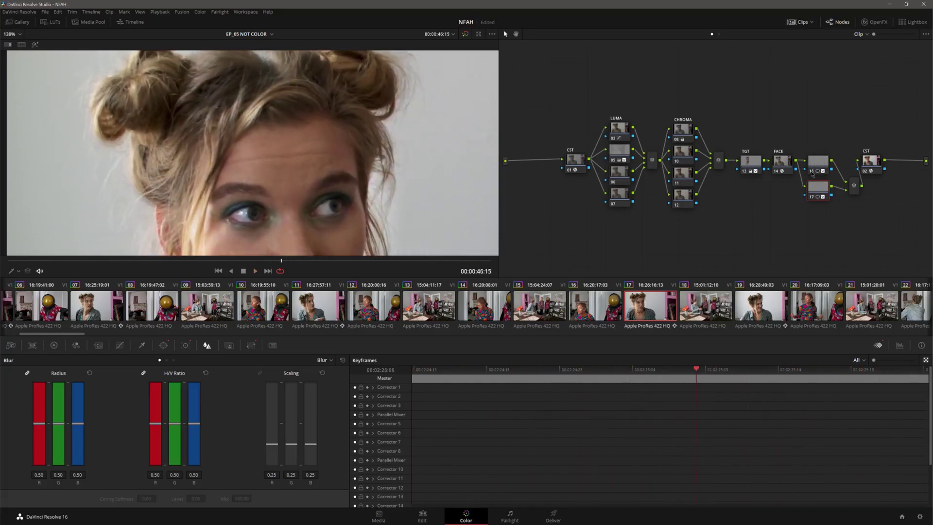
pyautogui.click(813, 173)
pyautogui.click(813, 173)
pyautogui.click(813, 173)
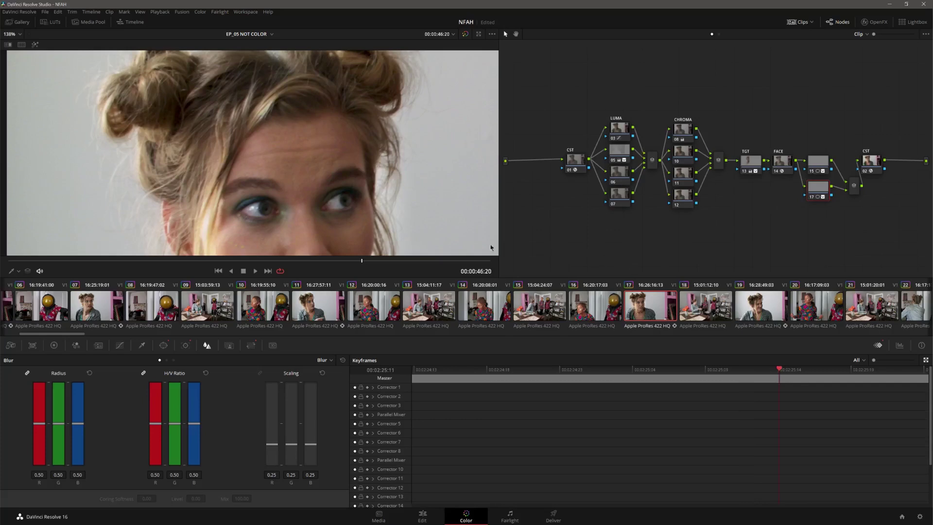
pyautogui.press('space')
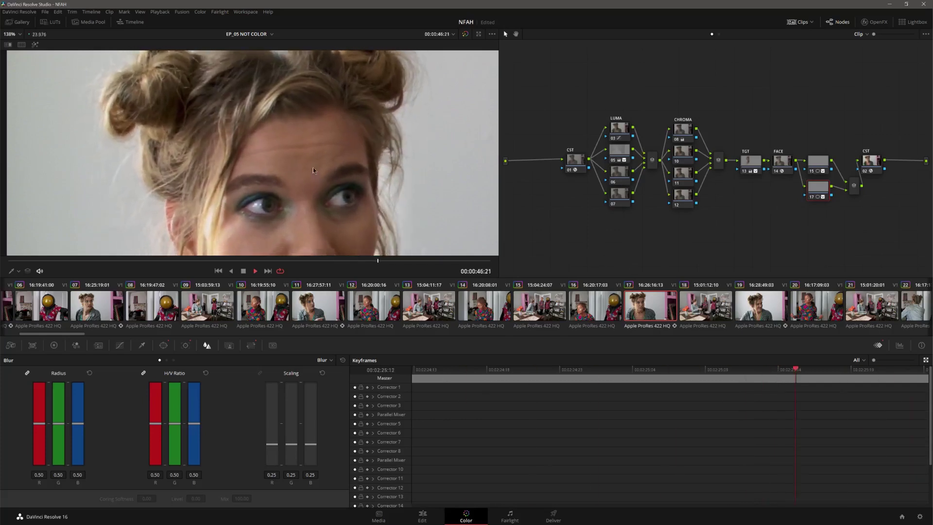
# Step: Load the second shot of the actress and play it to check the blemish fix
pyautogui.click(325, 305)
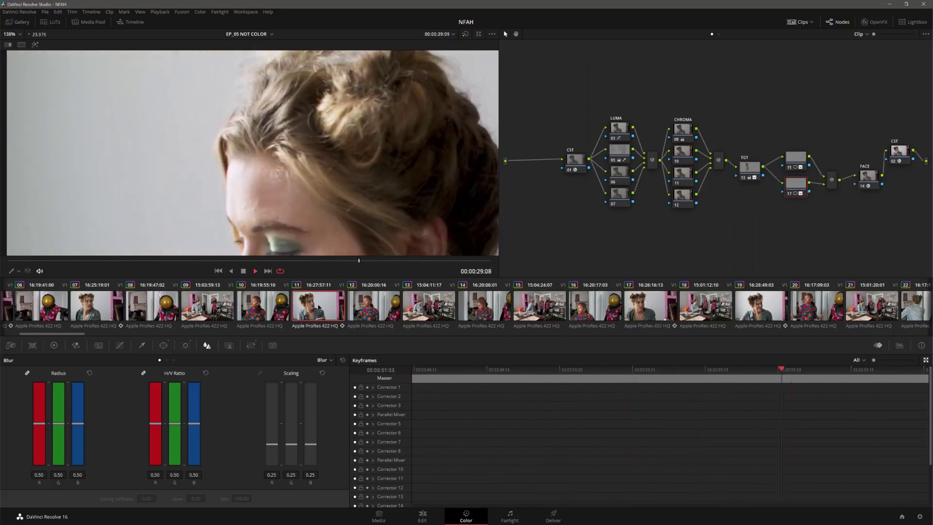
pyautogui.press('space')
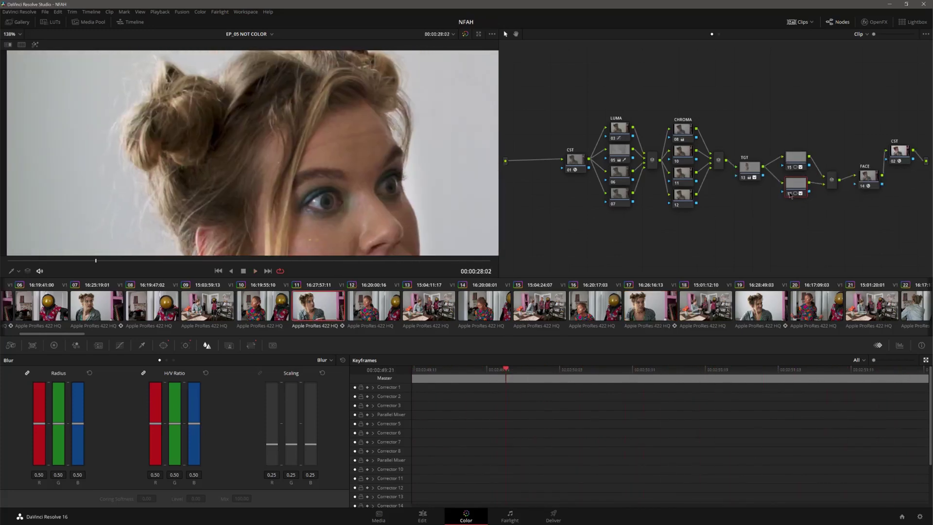
pyautogui.press('space')
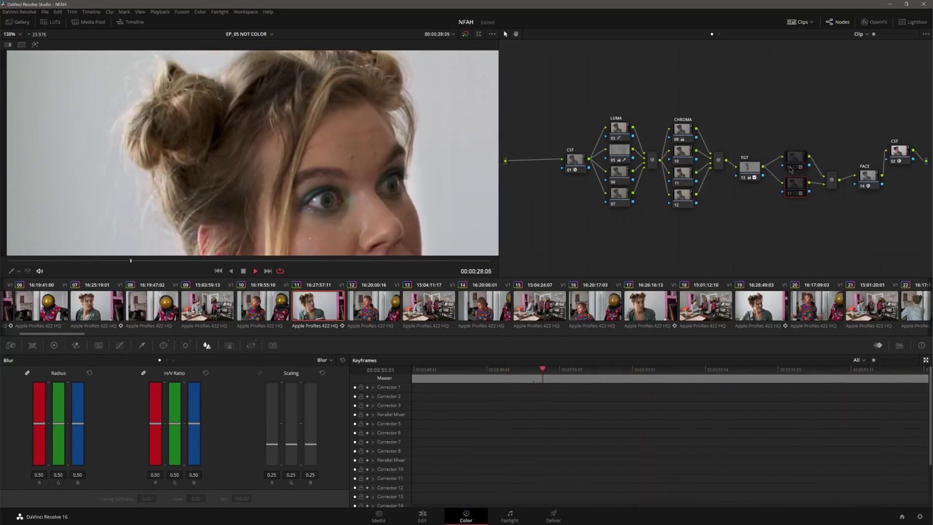
pyautogui.press('space')
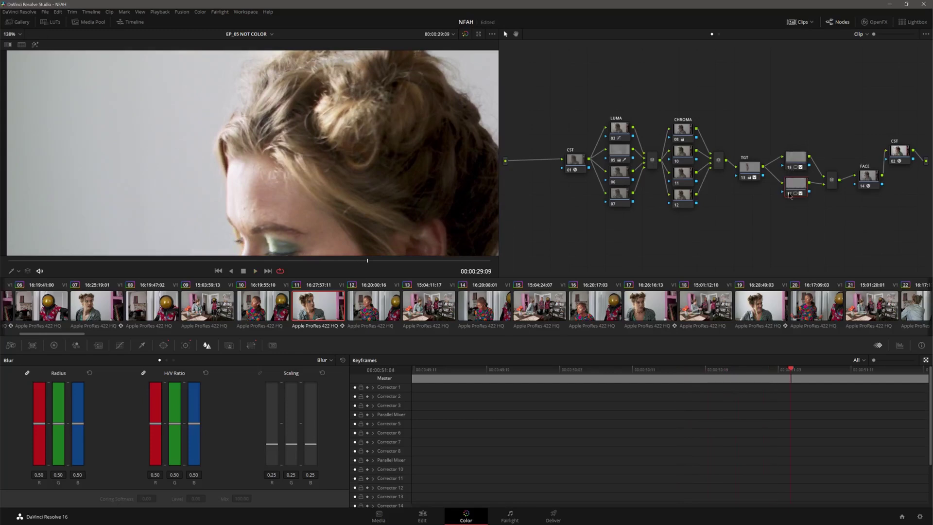
pyautogui.hscroll(5, 561, 309)
pyautogui.hscroll(5, 562, 309)
pyautogui.hscroll(5, 562, 310)
pyautogui.hscroll(5, 561, 309)
pyautogui.hscroll(5, 561, 309)
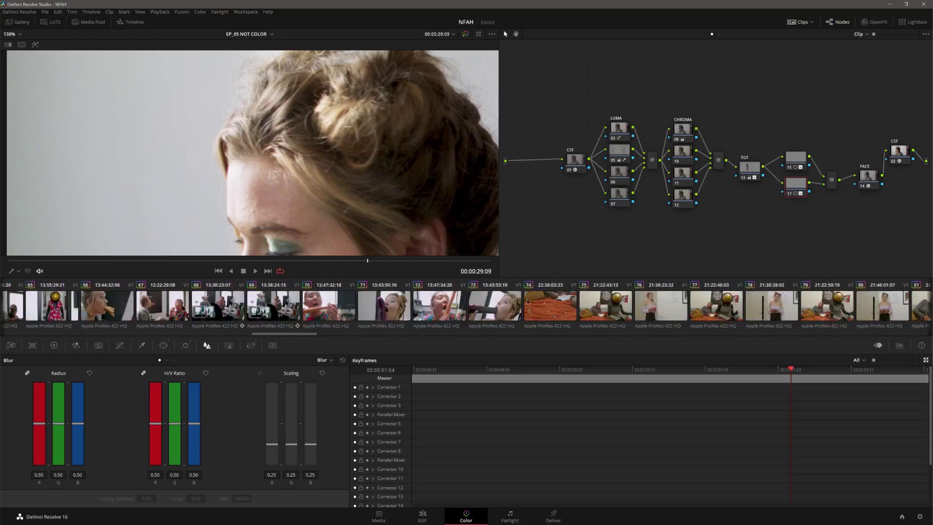
pyautogui.hscroll(5, 554, 305)
pyautogui.hscroll(5, 553, 304)
pyautogui.hscroll(5, 510, 308)
pyautogui.hscroll(5, 432, 314)
pyautogui.hscroll(5, 432, 314)
pyautogui.hscroll(5, 433, 314)
pyautogui.hscroll(5, 431, 314)
pyautogui.hscroll(3, 430, 314)
pyautogui.hscroll(-3, 429, 314)
pyautogui.hscroll(-3, 426, 312)
# Step: Load the close-up clip of the actress and scrub to a frame showing her forehead
pyautogui.click(429, 309)
pyautogui.scroll(-2, 273, 221)
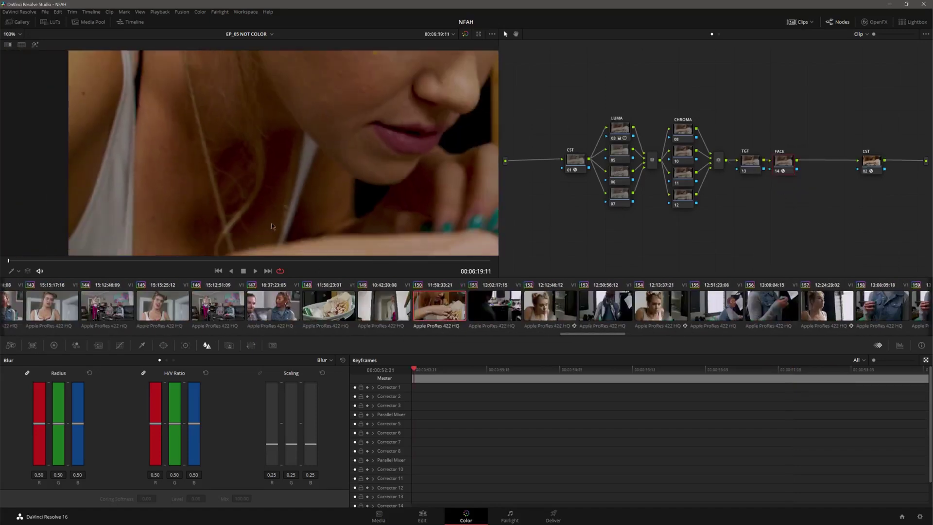
pyautogui.scroll(-2, 341, 242)
pyautogui.scroll(-1, 340, 243)
pyautogui.press('Up')
pyautogui.press('Up')
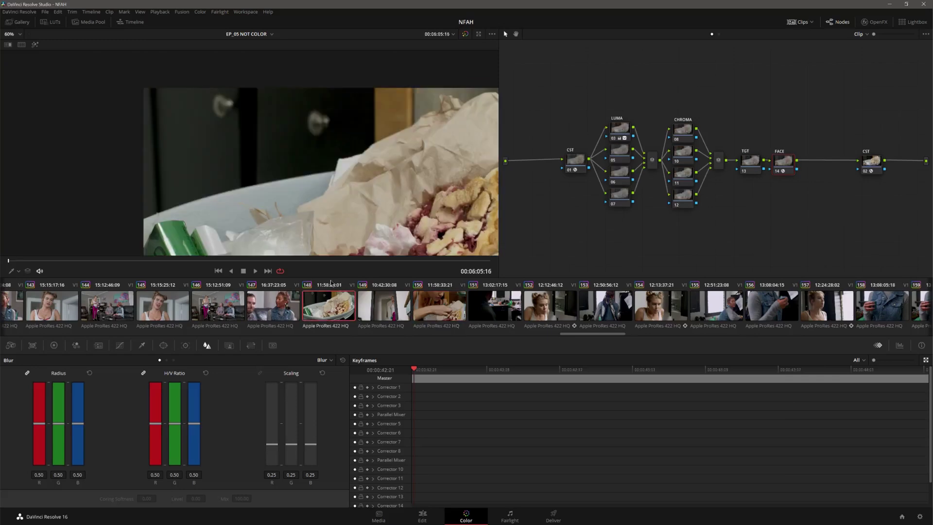
pyautogui.moveTo(407, 222); pyautogui.dragTo(283, 179)
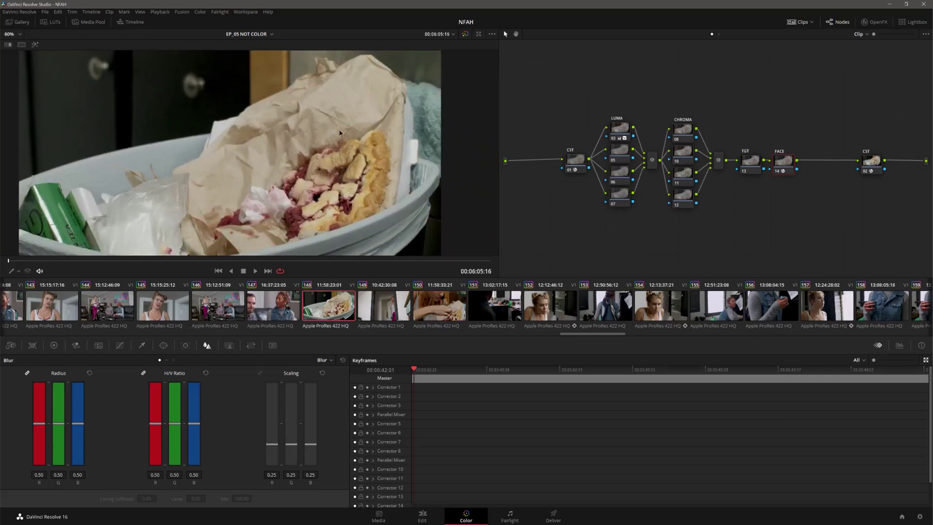
pyautogui.scroll(-1, 320, 173)
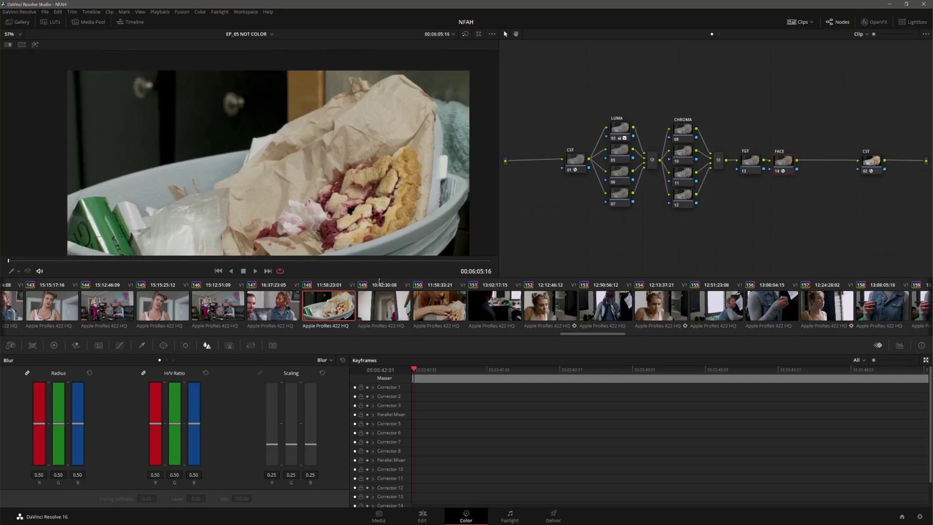
pyautogui.click(413, 304)
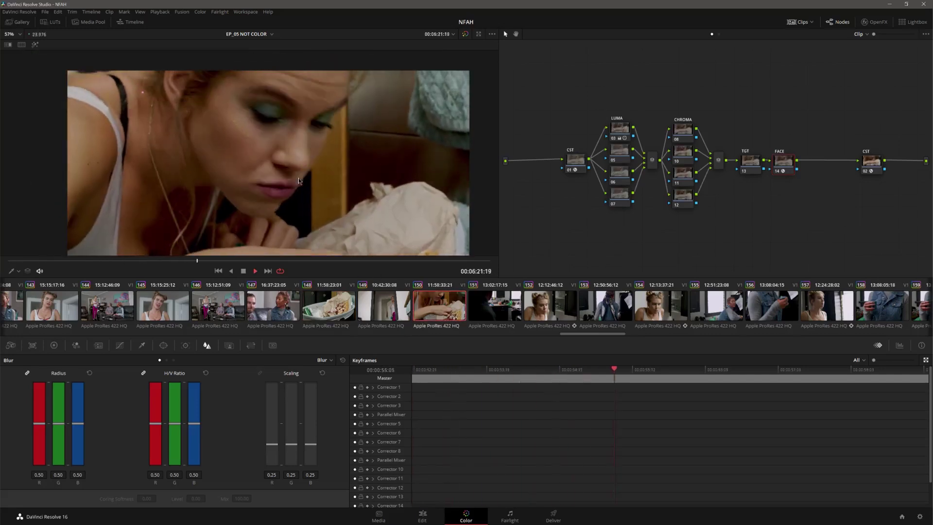
pyautogui.press('space')
pyautogui.click(426, 261)
pyautogui.moveTo(427, 262); pyautogui.dragTo(453, 263)
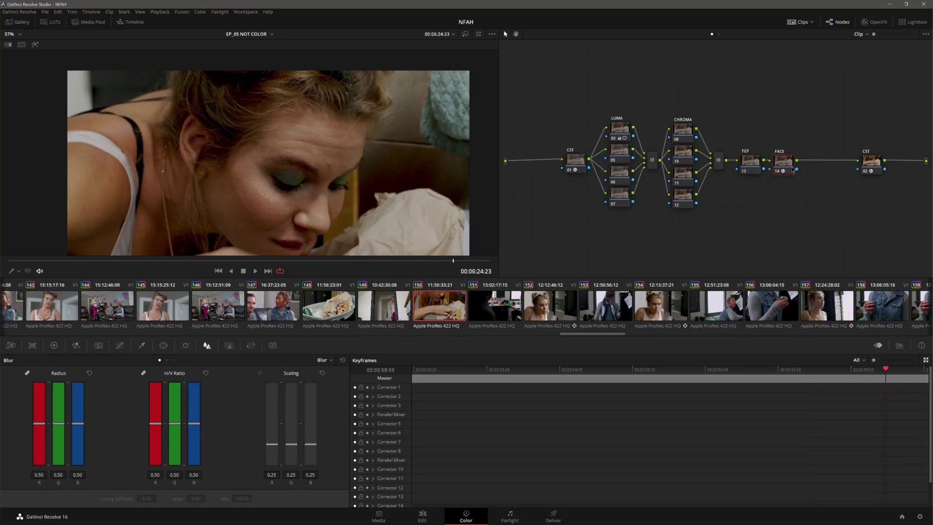
# Step: Add serial node 15 after FACE with parallel node 17 and mixer, moving CST aside
pyautogui.hotkey('alt', 's')
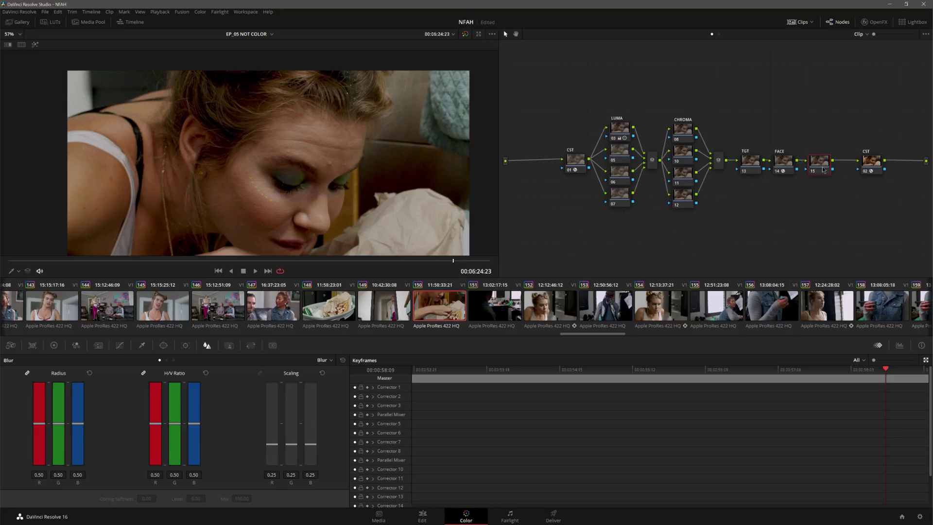
pyautogui.hotkey('alt', 'p')
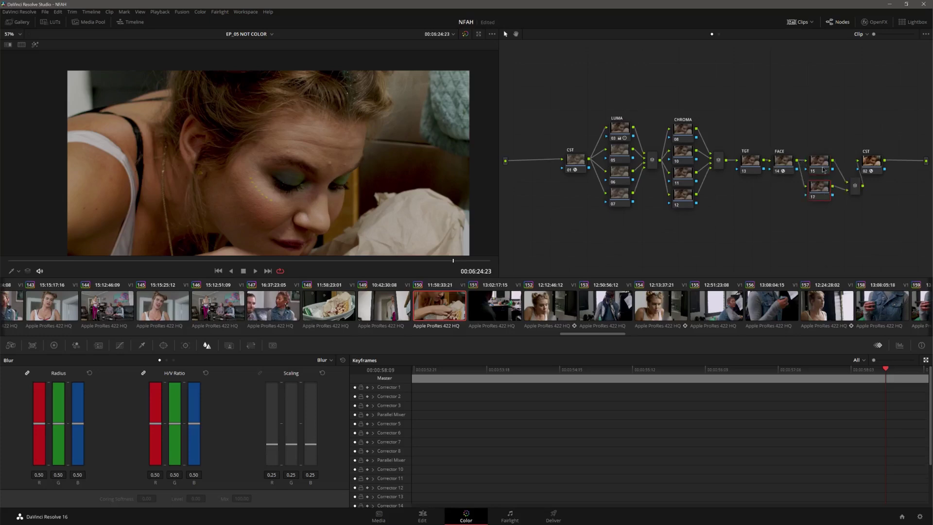
pyautogui.moveTo(878, 170)
pyautogui.mouseDown()
pyautogui.moveTo(895, 180)
pyautogui.moveTo(848, 180)
pyautogui.mouseUp()
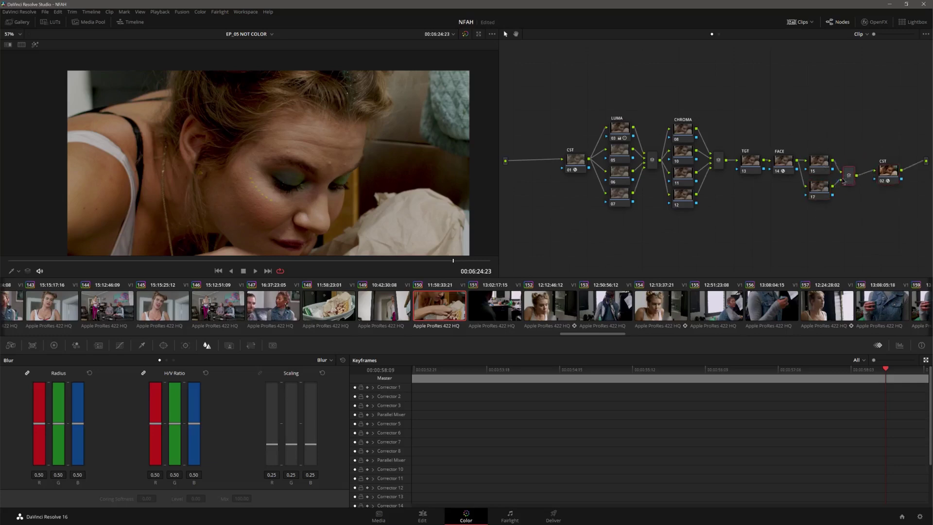
pyautogui.click(815, 169)
# Step: Add a circular window on node 15, sized and placed over the forehead blemish
pyautogui.click(163, 345)
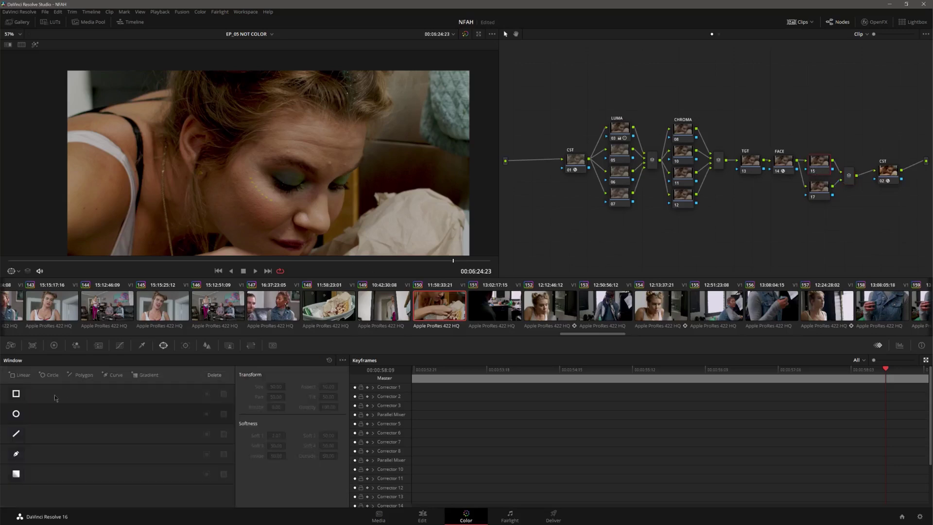
pyautogui.click(14, 413)
pyautogui.moveTo(328, 243)
pyautogui.mouseDown()
pyautogui.moveTo(286, 199)
pyautogui.moveTo(268, 198)
pyautogui.moveTo(333, 156)
pyautogui.mouseUp()
pyautogui.scroll(4, 357, 167)
pyautogui.scroll(2, 357, 167)
pyautogui.moveTo(349, 205); pyautogui.dragTo(323, 203)
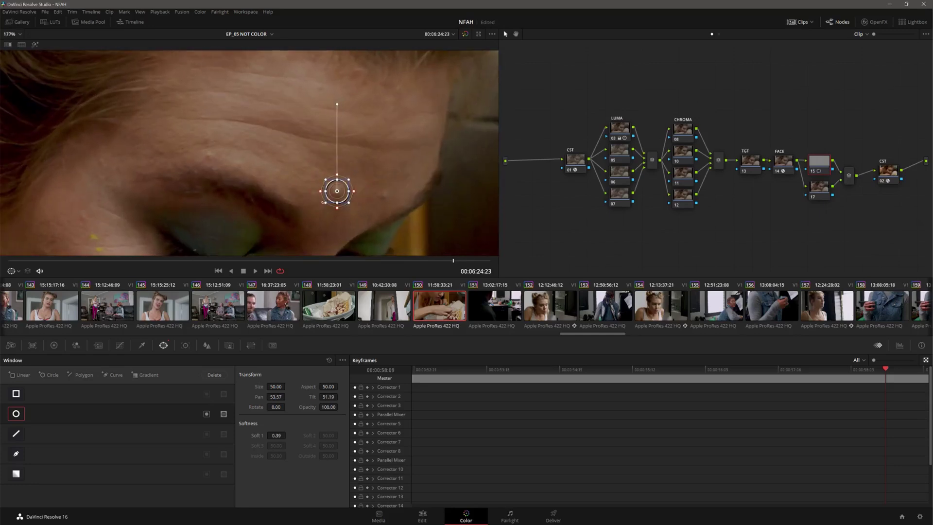
# Step: Track the circle backward through the shot in the Tracker, then switch to Frame mode
pyautogui.click(186, 345)
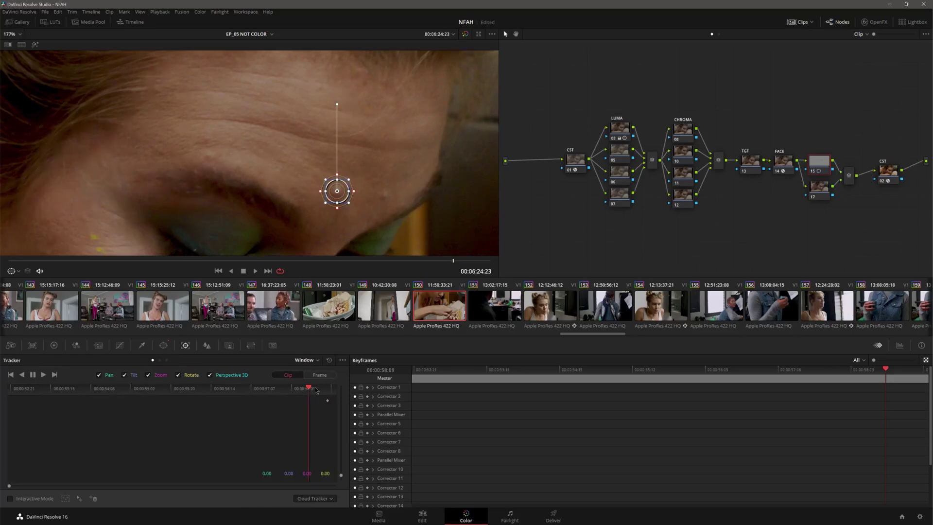
pyautogui.moveTo(316, 390); pyautogui.dragTo(311, 390)
pyautogui.click(23, 375)
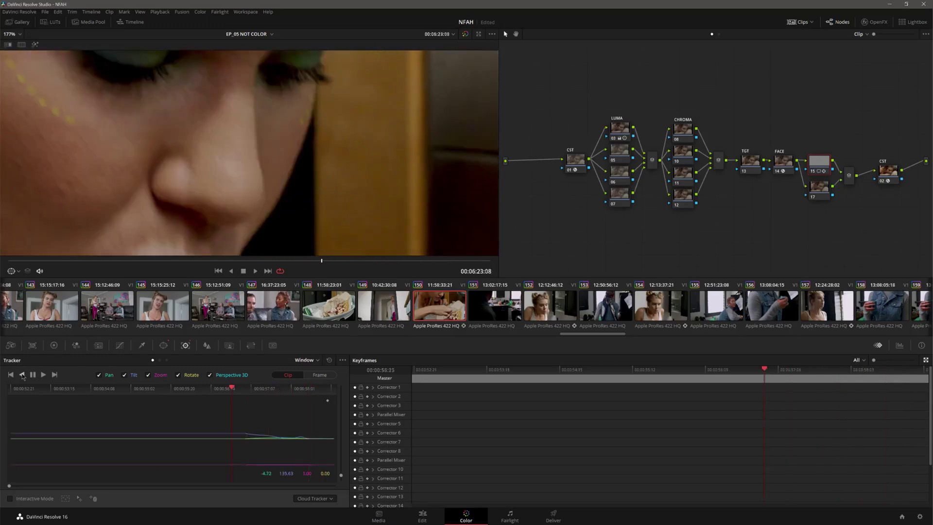
pyautogui.scroll(-2, 216, 246)
pyautogui.scroll(-2, 216, 247)
pyautogui.scroll(-2, 217, 247)
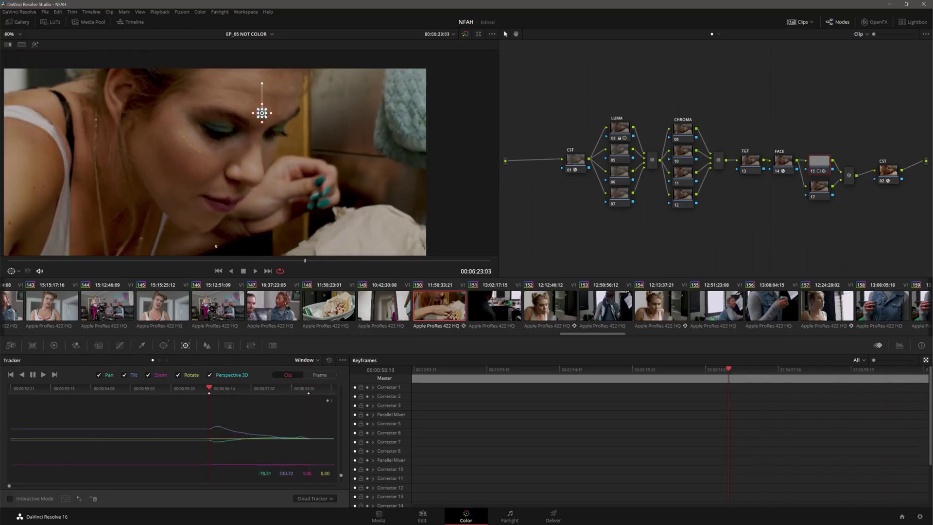
pyautogui.click(23, 374)
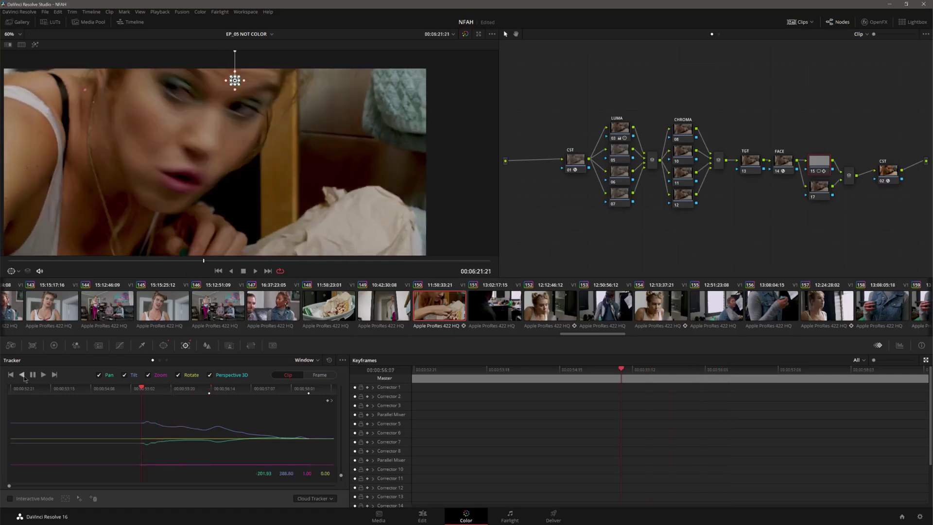
pyautogui.scroll(-1, 201, 228)
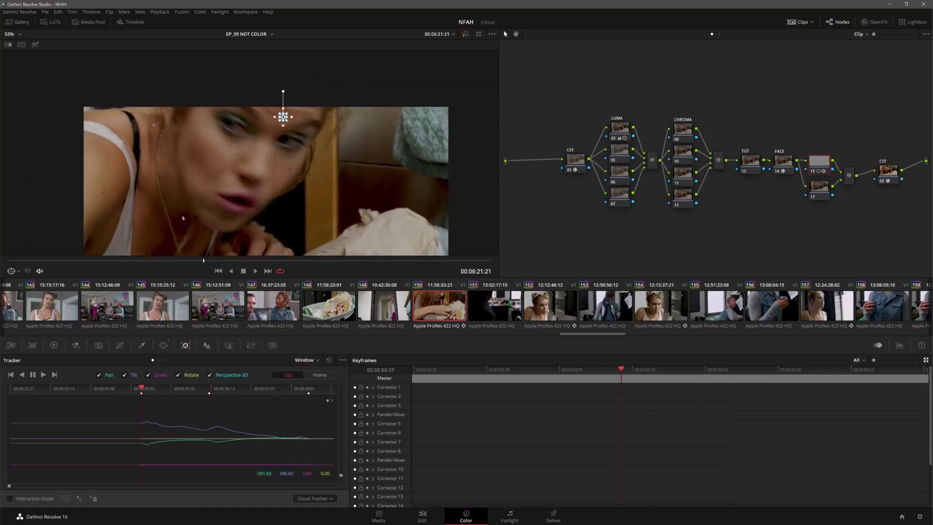
pyautogui.click(323, 377)
# Step: Hand-correct the window onto the blemish on early frames, rocking between frames to check
pyautogui.moveTo(284, 117); pyautogui.dragTo(270, 109)
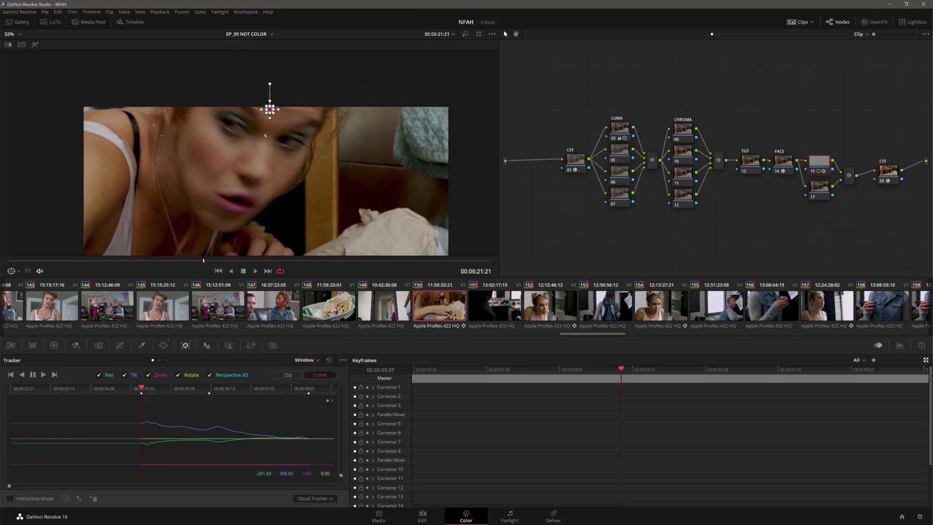
pyautogui.press('Right')
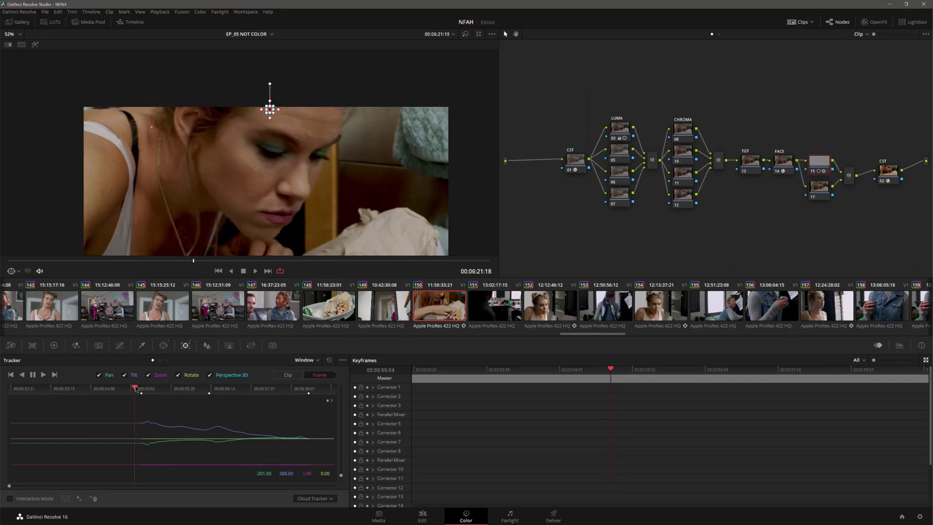
pyautogui.press('Right')
pyautogui.moveTo(270, 109); pyautogui.dragTo(258, 102)
pyautogui.press('Left')
pyautogui.press('Left')
pyautogui.press('Left')
pyautogui.press('Left')
pyautogui.press('Right')
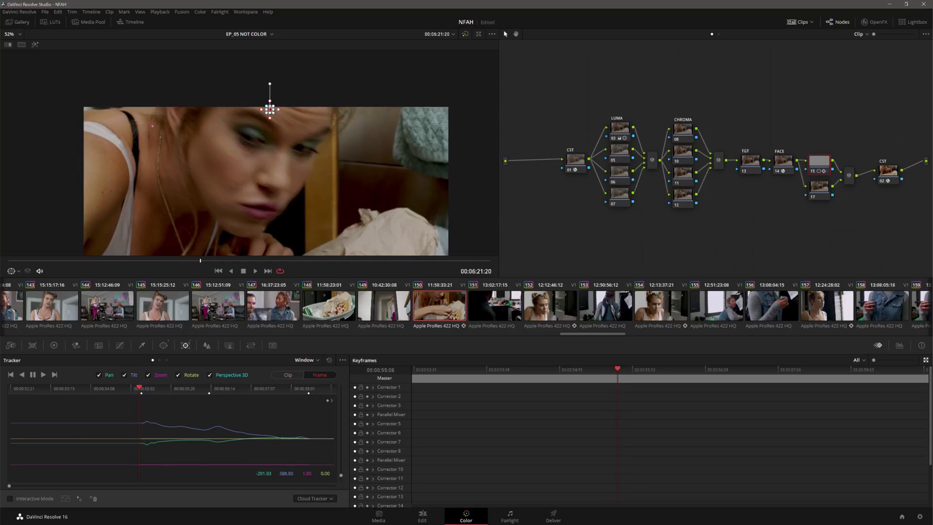
pyautogui.moveTo(271, 110)
pyautogui.mouseDown()
pyautogui.moveTo(293, 124)
pyautogui.moveTo(329, 176)
pyautogui.mouseUp()
pyautogui.scroll(3, 343, 135)
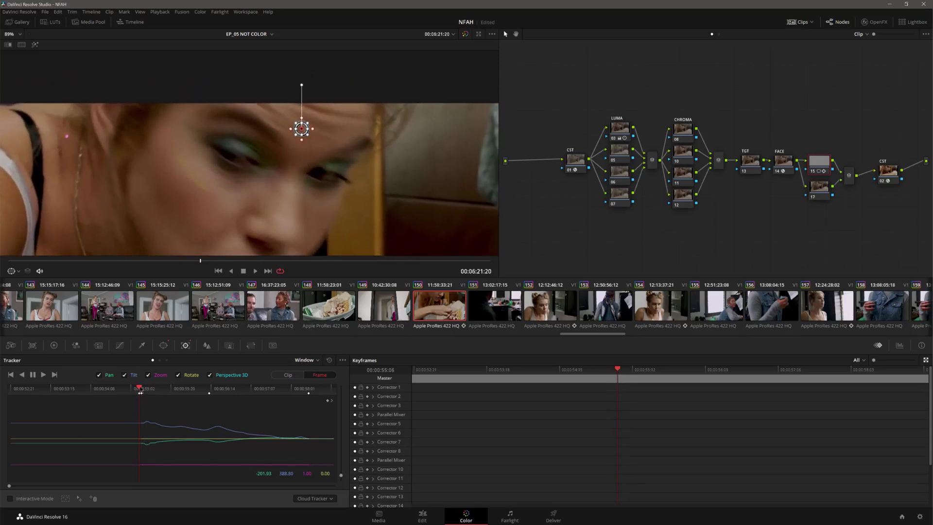
pyautogui.press('Left')
pyautogui.press('Left')
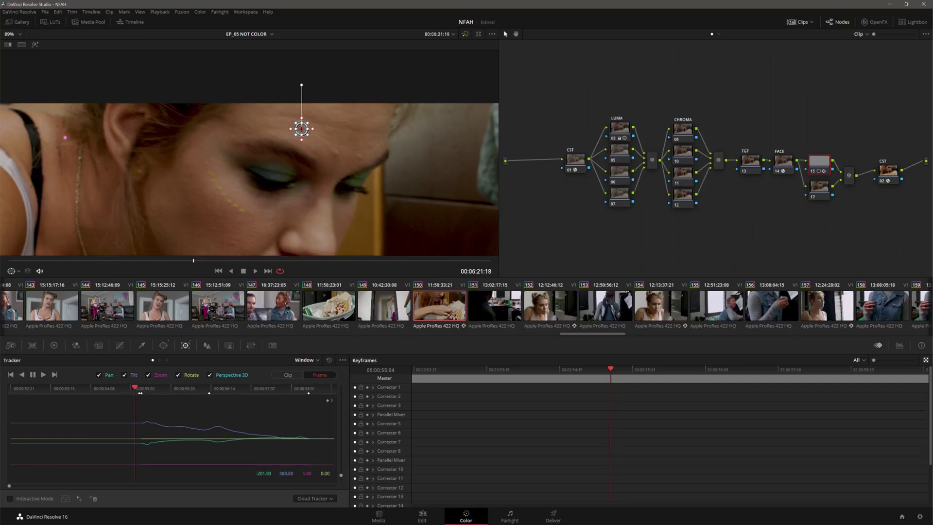
pyautogui.moveTo(301, 129); pyautogui.dragTo(335, 153)
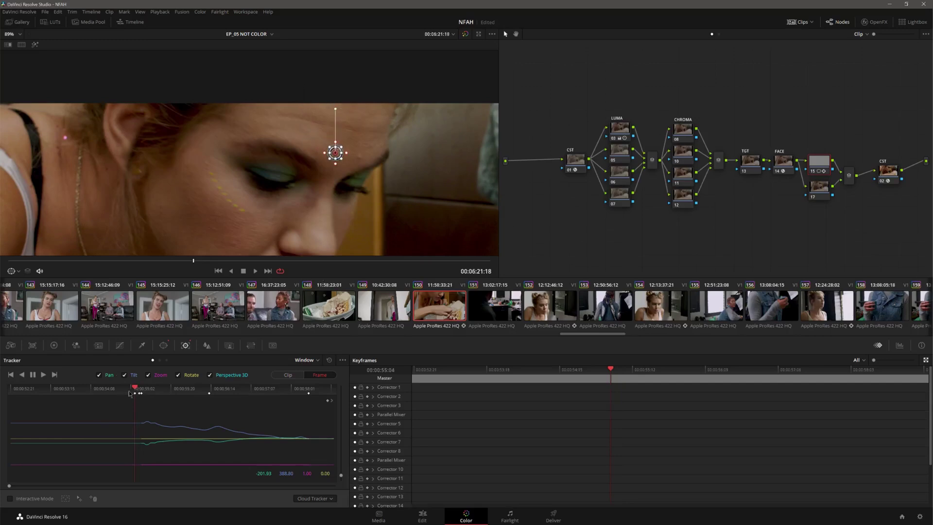
pyautogui.press('Right')
pyautogui.press('Right')
pyautogui.press('Right')
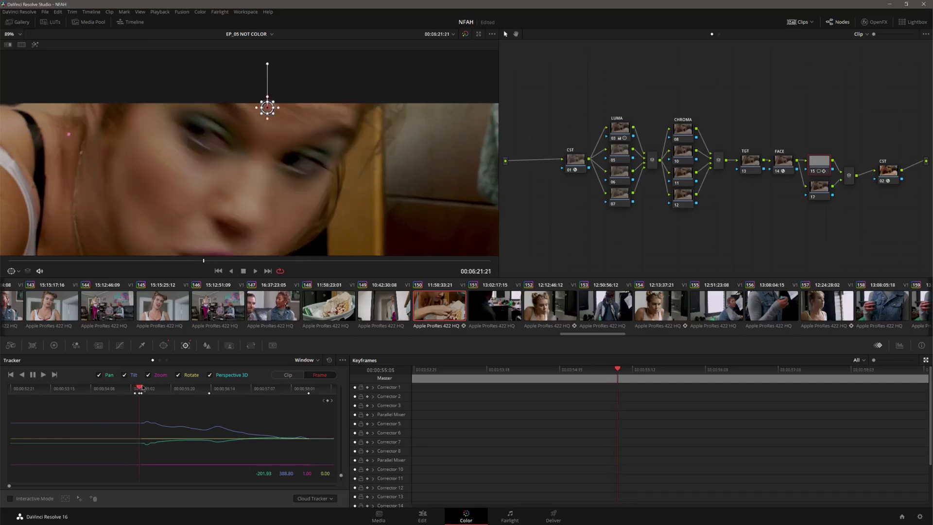
pyautogui.press('Left')
pyautogui.press('Left')
pyautogui.press('Right')
pyautogui.press('Right')
pyautogui.press('Right')
pyautogui.press('Right')
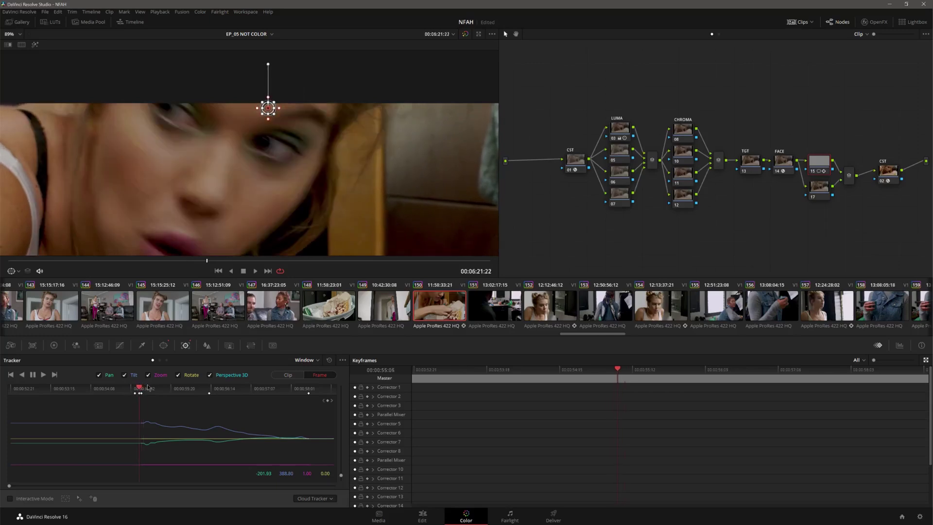
pyautogui.press('Right')
pyautogui.press('Right')
pyautogui.press('Right')
pyautogui.press('Right')
pyautogui.press('Right')
pyautogui.press('Right')
pyautogui.press('Right')
pyautogui.press('Left')
pyautogui.press('Left')
pyautogui.press('Left')
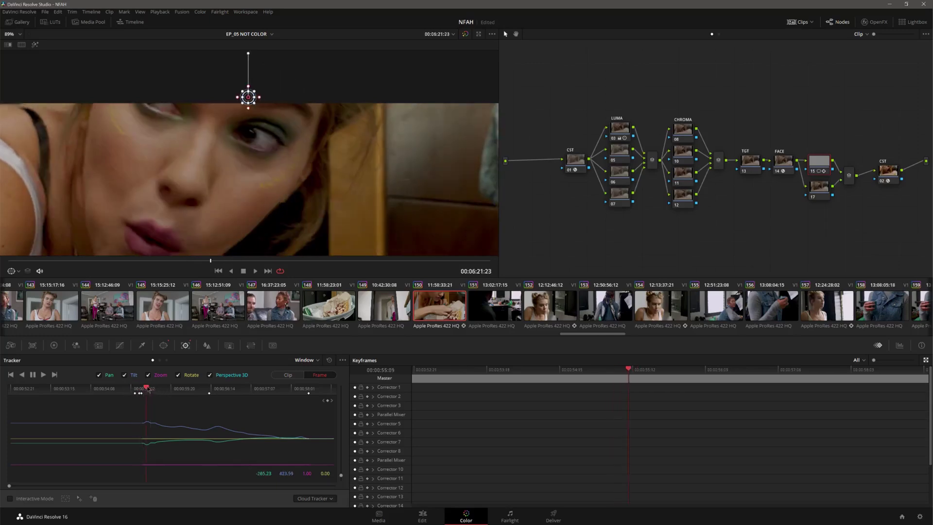
pyautogui.scroll(-2, 241, 116)
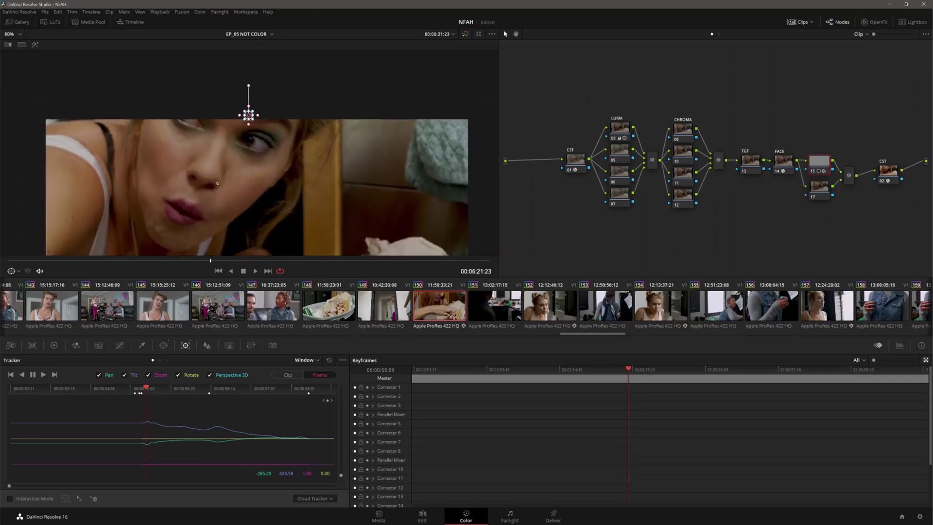
pyautogui.scroll(-2, 244, 162)
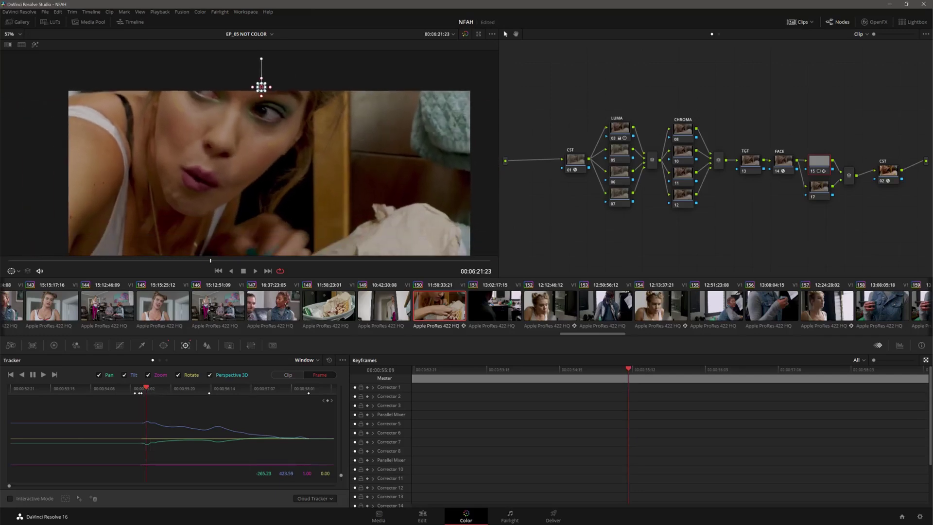
# Step: Fix drifting frames further in, stepping forward and scrubbing back to verify placement
pyautogui.moveTo(261, 87)
pyautogui.mouseDown()
pyautogui.moveTo(244, 71)
pyautogui.moveTo(266, 82)
pyautogui.mouseUp()
pyautogui.press('Right')
pyautogui.press('Right')
pyautogui.press('Right')
pyautogui.press('Right')
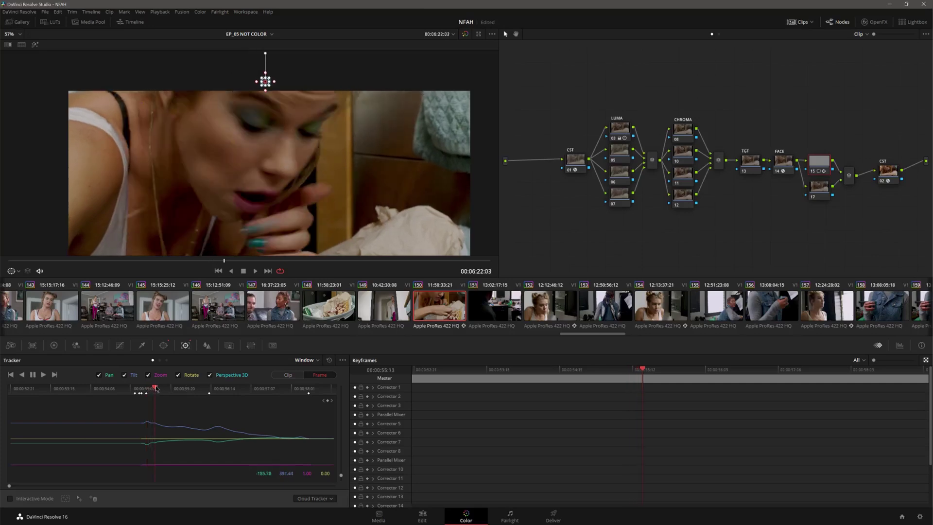
pyautogui.moveTo(266, 81); pyautogui.dragTo(296, 104)
pyautogui.press('Right')
pyautogui.press('Right')
pyautogui.press('Right')
pyautogui.press('Right')
pyautogui.press('Right')
pyautogui.press('Right')
pyautogui.press('Right')
pyautogui.press('Right')
pyautogui.press('Right')
pyautogui.press('Right')
pyautogui.press('Right')
pyautogui.press('Right')
pyautogui.press('Right')
pyautogui.press('Right')
pyautogui.press('Right')
pyautogui.press('Right')
pyautogui.press('Right')
pyautogui.press('Right')
pyautogui.press('Right')
pyautogui.press('Right')
pyautogui.press('Right')
pyautogui.press('Right')
pyautogui.press('Right')
pyautogui.press('Right')
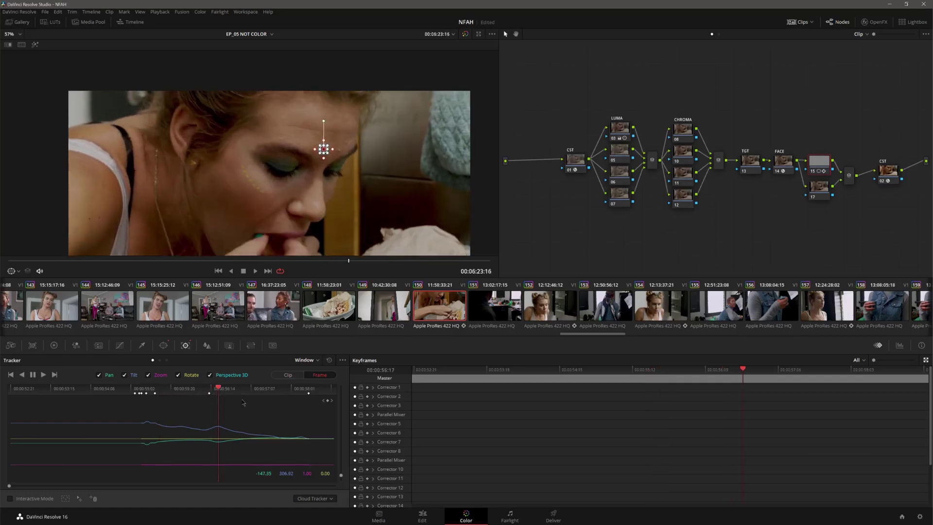
pyautogui.press('Right')
pyautogui.press('Right')
pyautogui.press('Right')
pyautogui.press('Right')
pyautogui.press('Right')
pyautogui.press('Right')
pyautogui.press('Right')
pyautogui.press('Right')
pyautogui.press('Right')
pyautogui.press('Right')
pyautogui.press('Right')
pyautogui.press('Right')
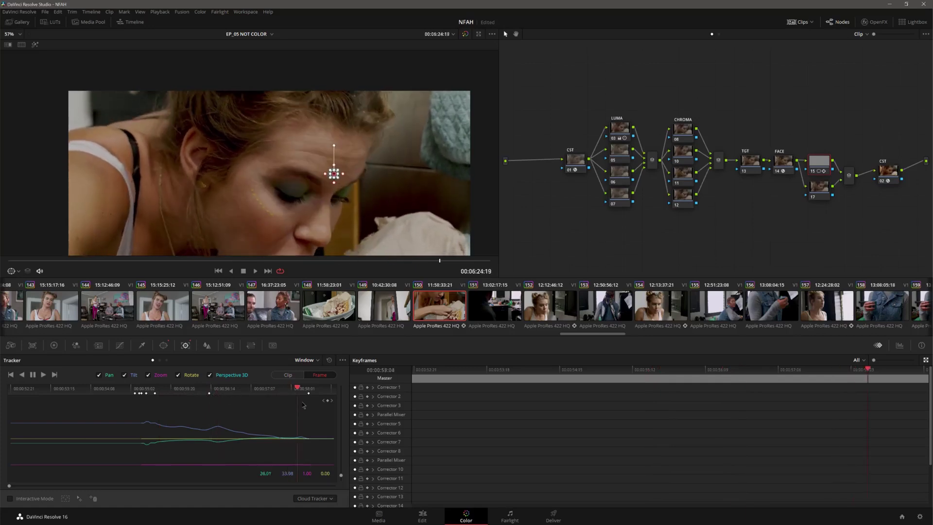
pyautogui.press('Right')
pyautogui.press('Right')
pyautogui.press('Right')
pyautogui.press('Right')
pyautogui.press('Right')
pyautogui.press('Right')
pyautogui.press('Right')
pyautogui.press('Right')
pyautogui.press('Right')
pyautogui.press('Right')
pyautogui.press('Right')
pyautogui.press('Right')
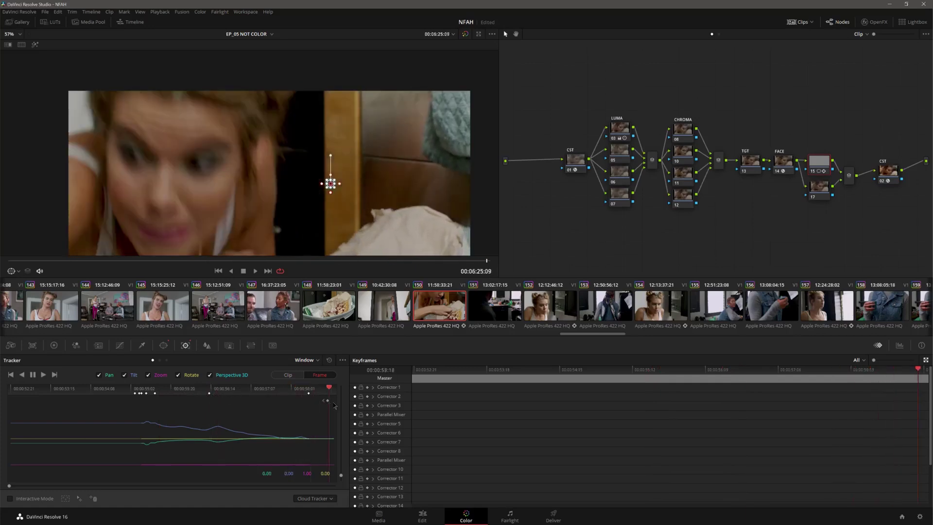
pyautogui.moveTo(335, 406); pyautogui.dragTo(315, 404)
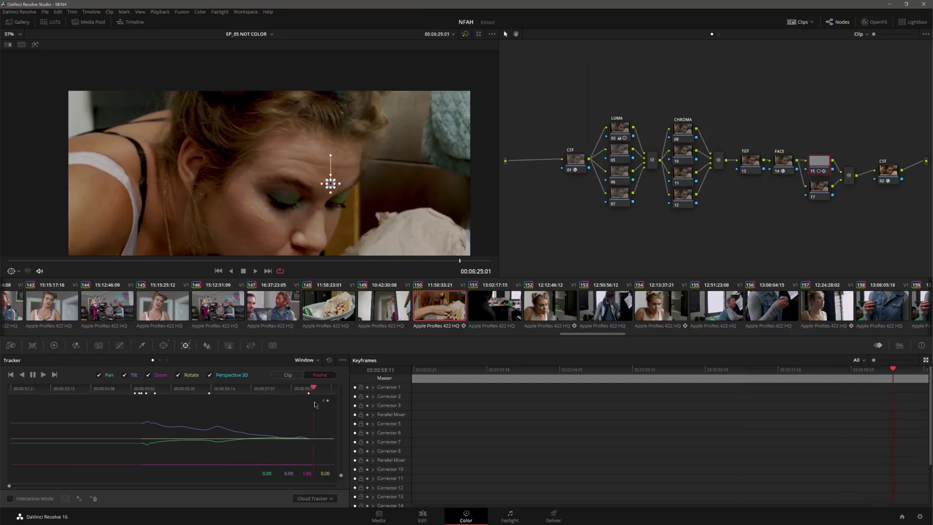
pyautogui.moveTo(316, 405); pyautogui.dragTo(313, 405)
pyautogui.scroll(2, 321, 182)
pyautogui.scroll(2, 320, 182)
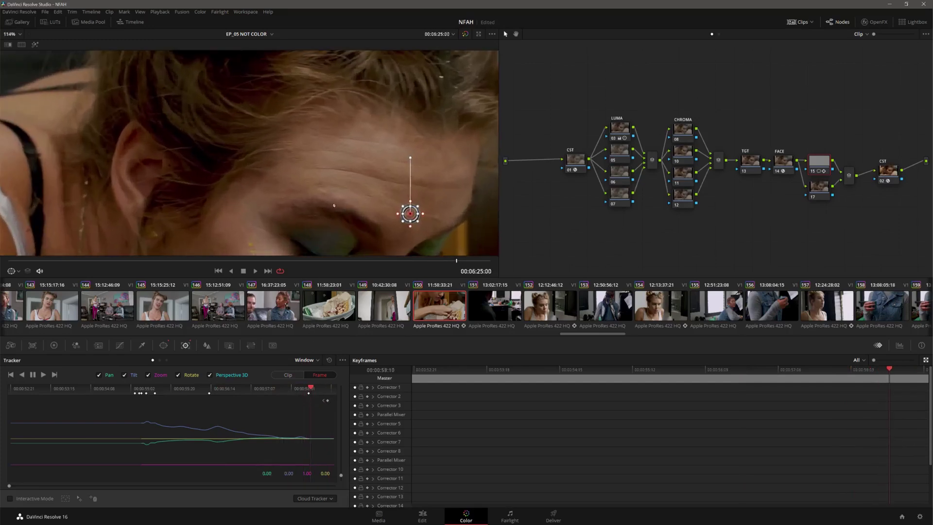
pyautogui.scroll(1, 322, 183)
pyautogui.moveTo(341, 182); pyautogui.dragTo(332, 184)
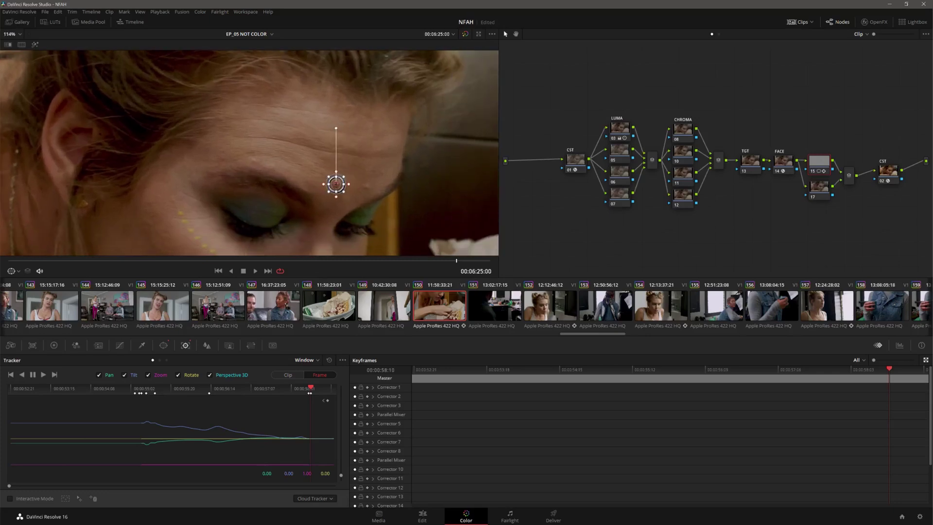
pyautogui.press('Right')
pyautogui.press('Right')
pyautogui.press('Right')
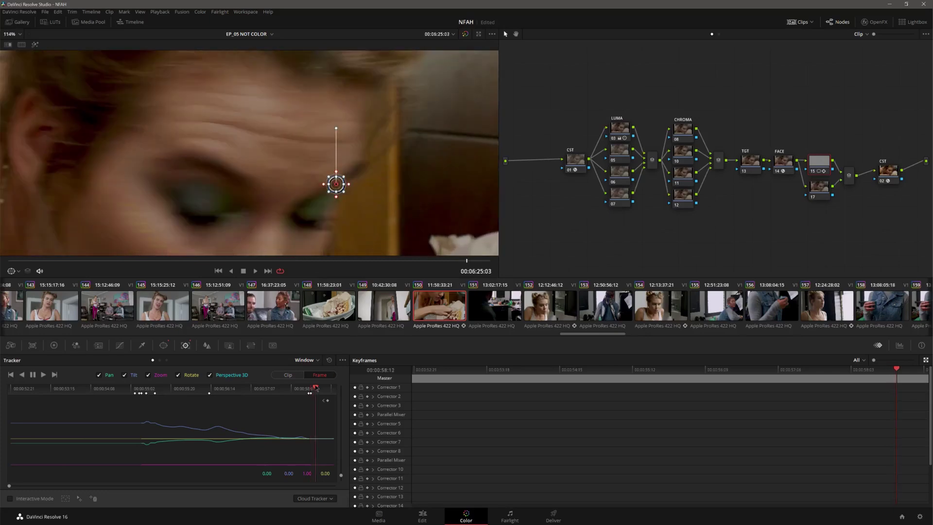
pyautogui.press('Left')
pyautogui.press('Left')
pyautogui.press('Left')
pyautogui.press('Right')
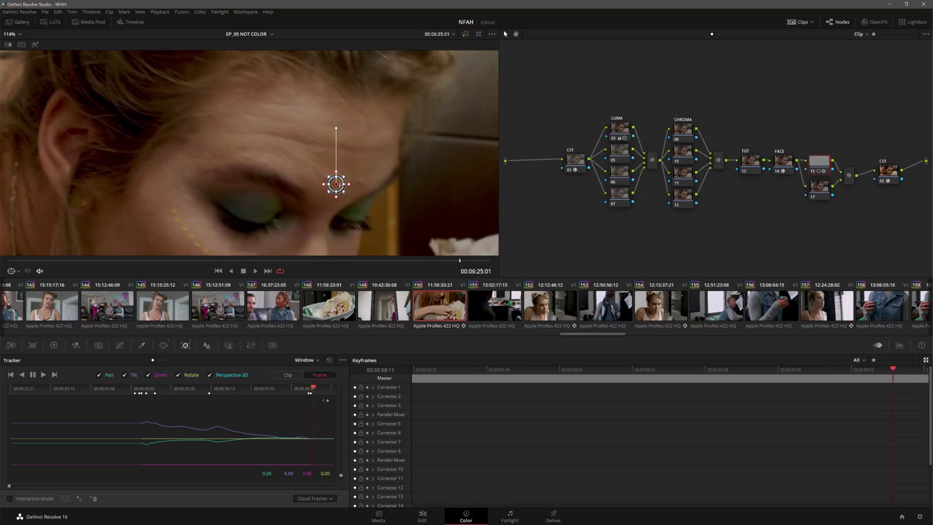
# Step: Keyframe the window over the blemish on the next few frames with small nudges
pyautogui.moveTo(337, 184); pyautogui.dragTo(328, 179)
pyautogui.moveTo(314, 388); pyautogui.dragTo(318, 387)
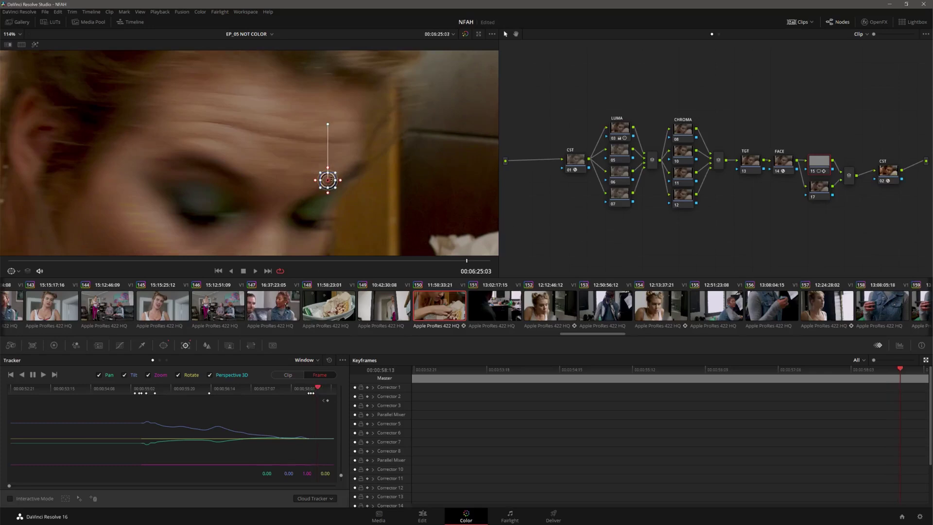
pyautogui.moveTo(328, 179); pyautogui.dragTo(271, 167)
pyautogui.press('Left')
pyautogui.press('Left')
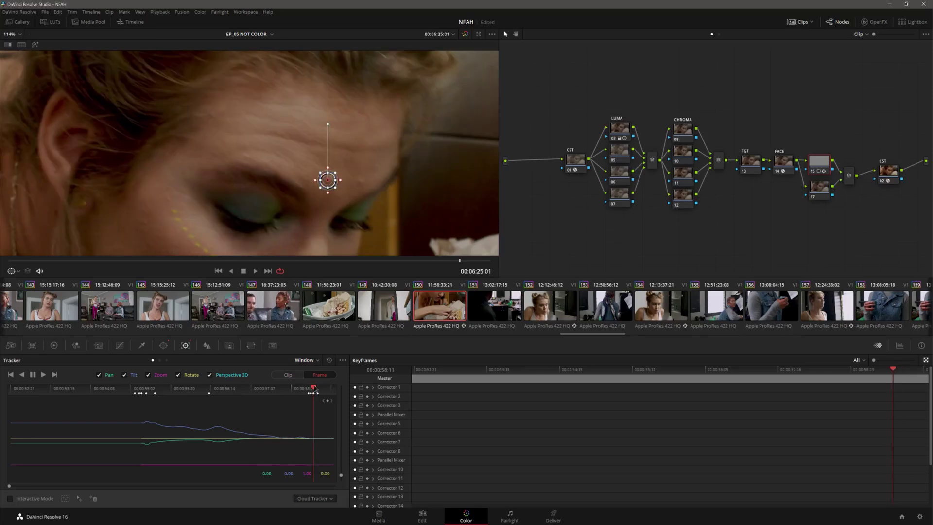
pyautogui.press('Right')
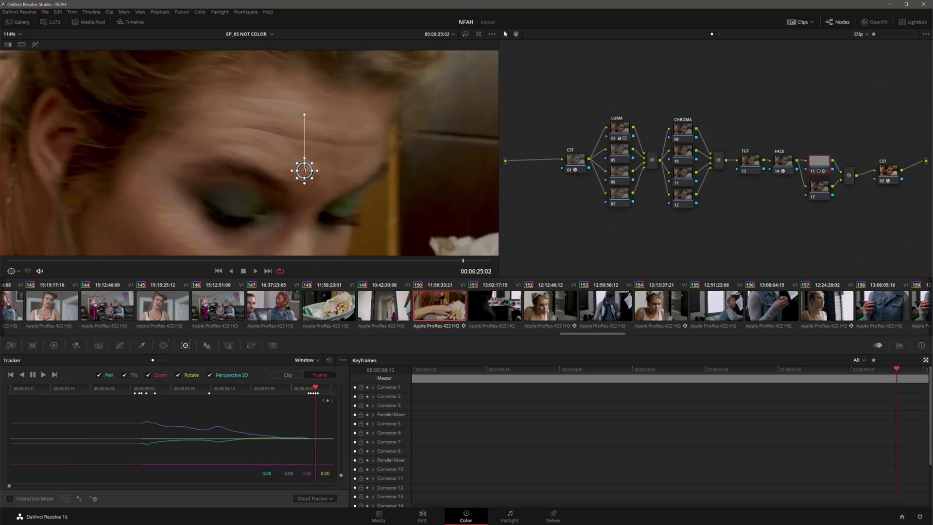
pyautogui.moveTo(299, 174); pyautogui.dragTo(310, 173)
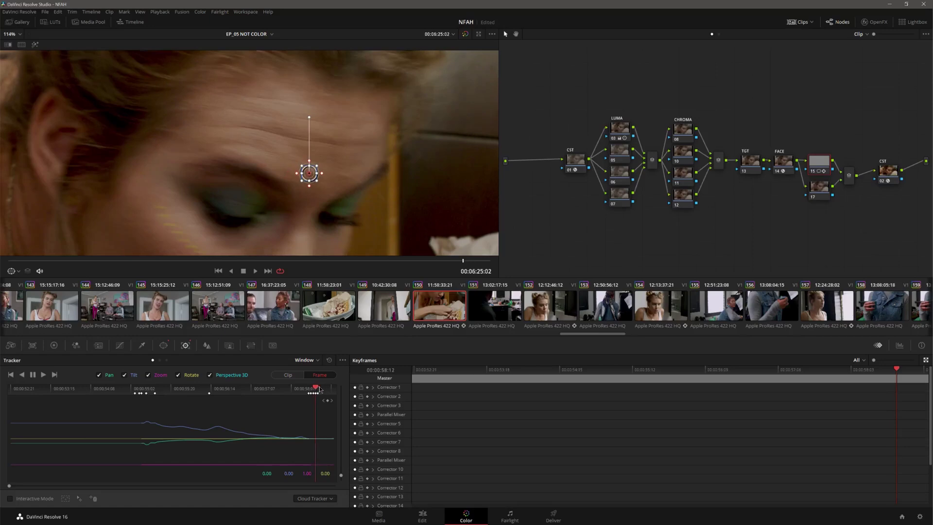
pyautogui.press('Right')
pyautogui.press('Left')
pyautogui.press('Left')
pyautogui.press('Right')
pyautogui.press('Right')
pyautogui.press('Right')
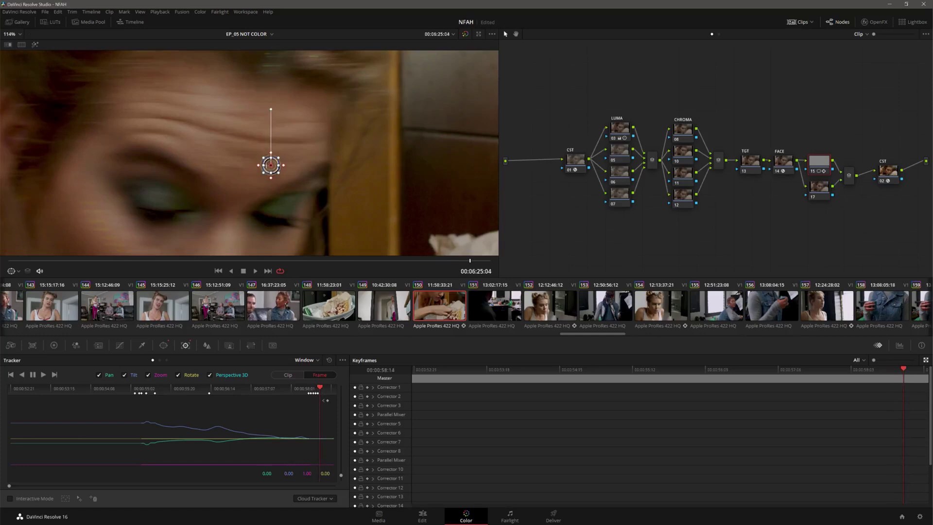
# Step: Follow the blemish leftward across the final frames, moving the window on each
pyautogui.moveTo(271, 167); pyautogui.dragTo(228, 165)
pyautogui.press('Right')
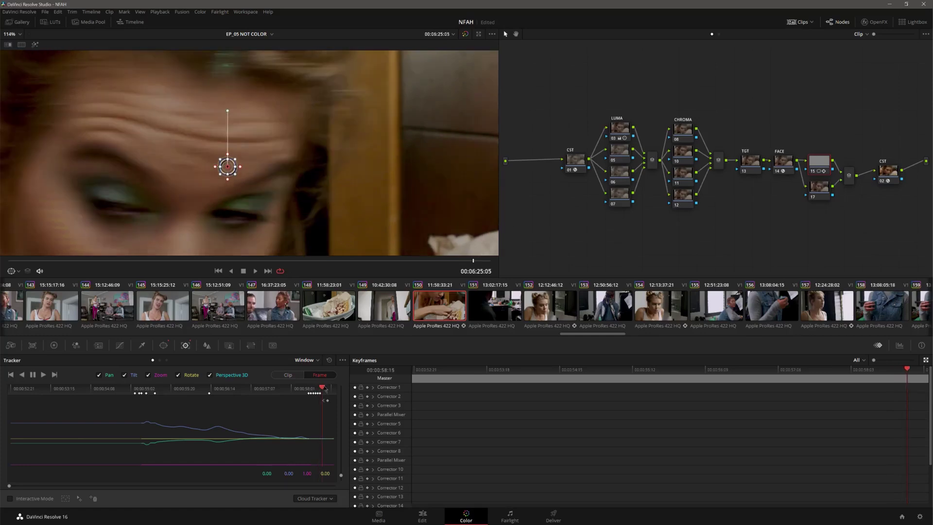
pyautogui.press('Left')
pyautogui.press('Left')
pyautogui.press('Right')
pyautogui.press('Right')
pyautogui.press('Right')
pyautogui.press('Left')
pyautogui.press('Right')
pyautogui.moveTo(227, 166); pyautogui.dragTo(181, 166)
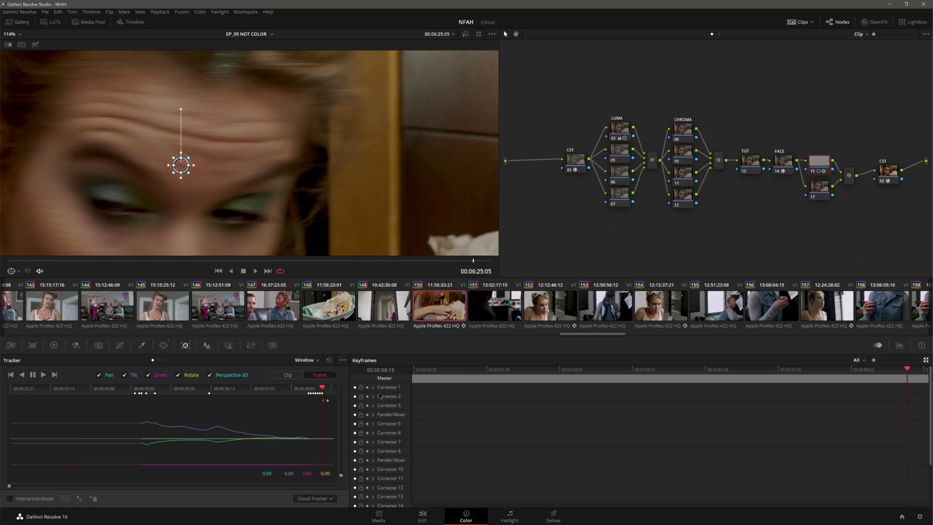
pyautogui.press('Right')
pyautogui.press('Right')
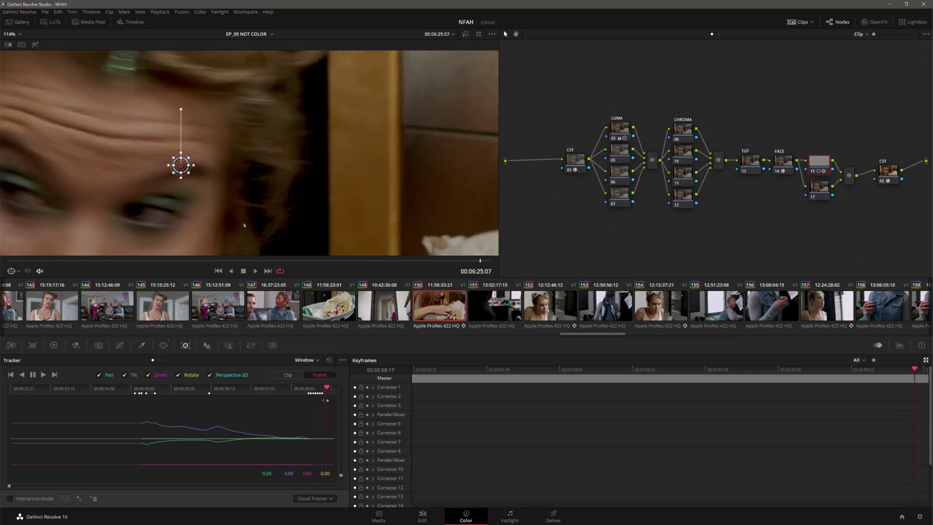
pyautogui.press('Left')
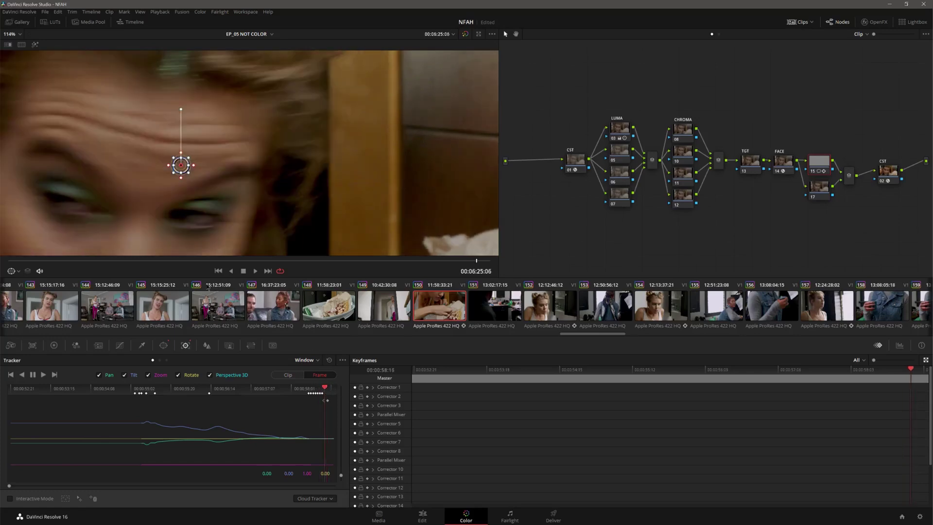
pyautogui.moveTo(180, 165); pyautogui.dragTo(130, 162)
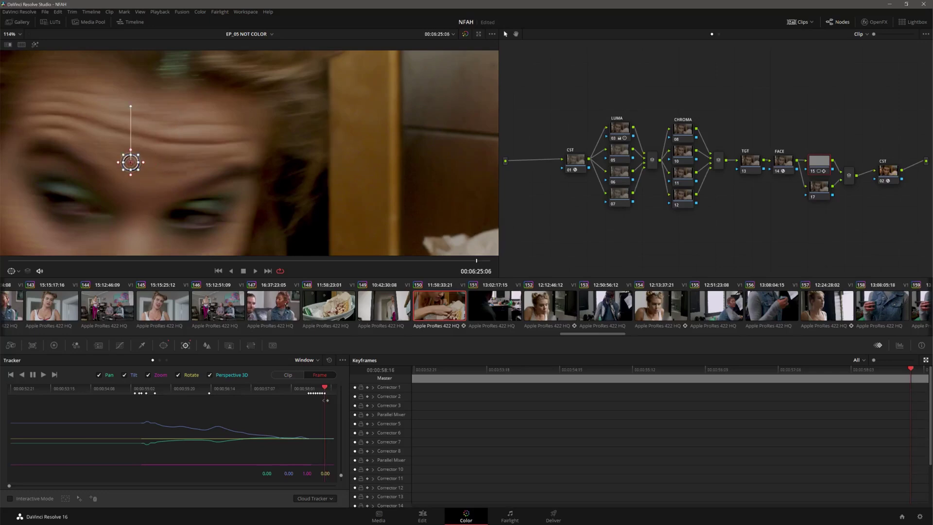
pyautogui.click(327, 387)
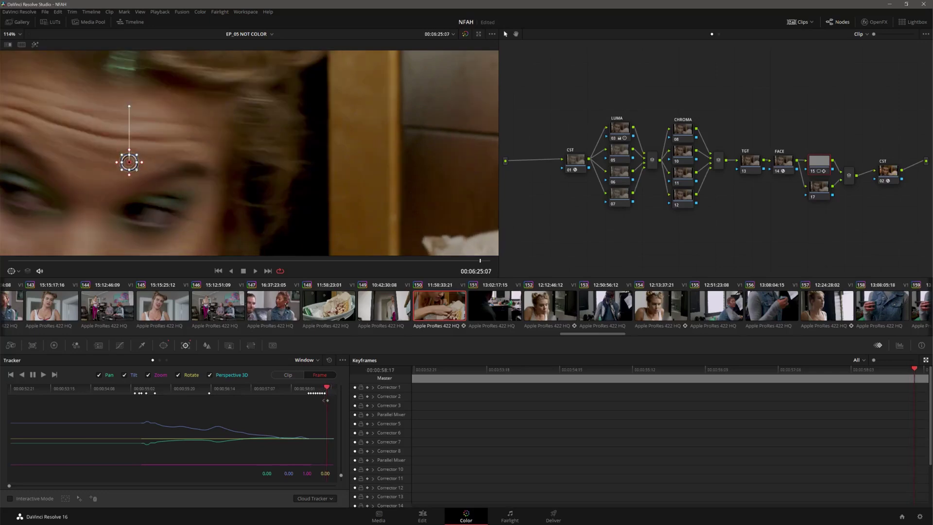
pyautogui.moveTo(129, 162); pyautogui.dragTo(77, 158)
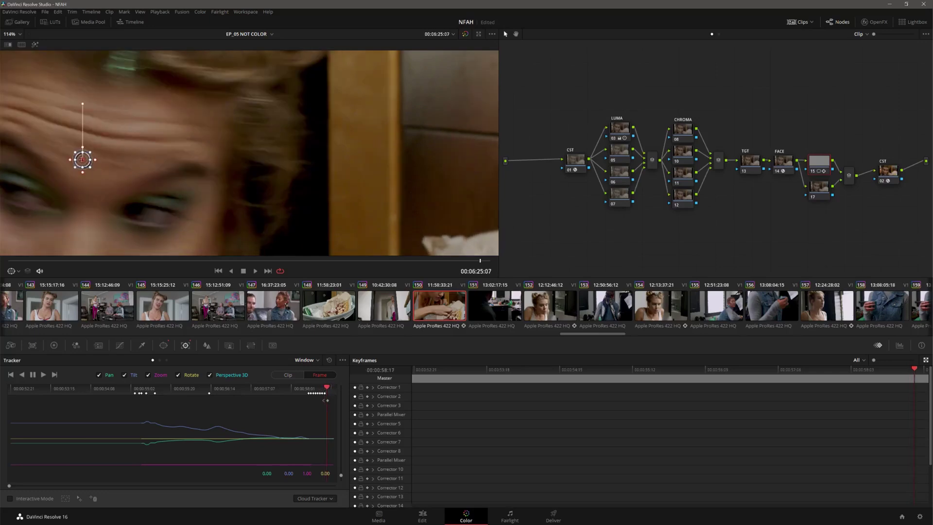
pyautogui.click(332, 389)
pyautogui.scroll(-2, 175, 210)
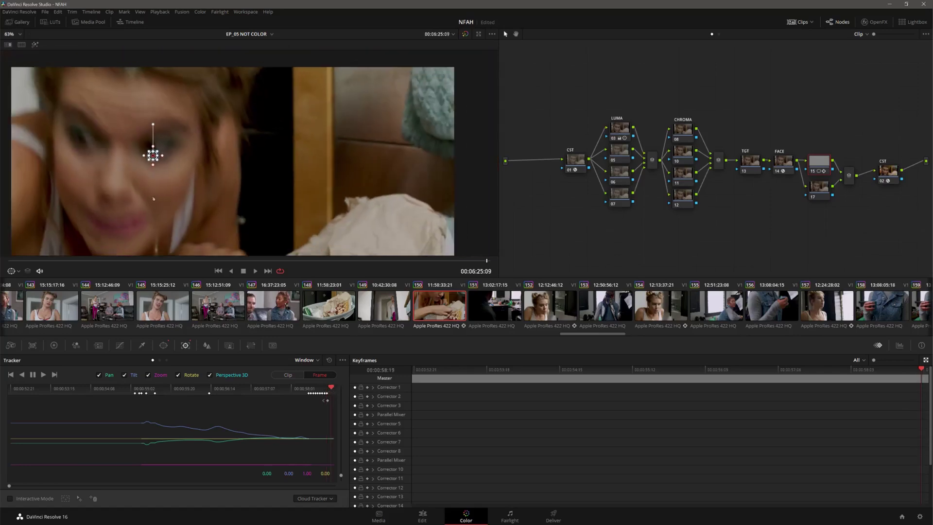
pyautogui.scroll(-2, 237, 233)
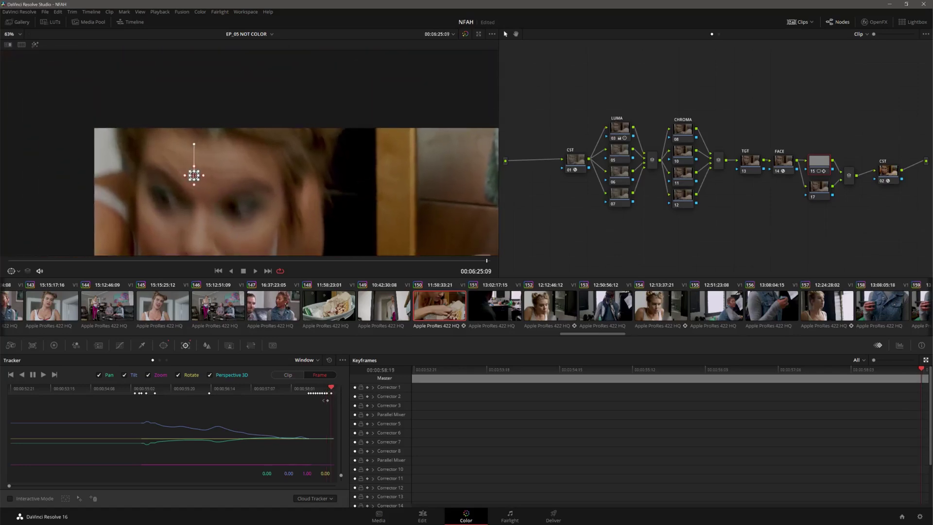
# Step: Place the window on the blemish, hide the clip thumbnails and jump to the last frame
pyautogui.moveTo(236, 216); pyautogui.dragTo(193, 175)
pyautogui.click(797, 23)
pyautogui.scroll(3, 326, 251)
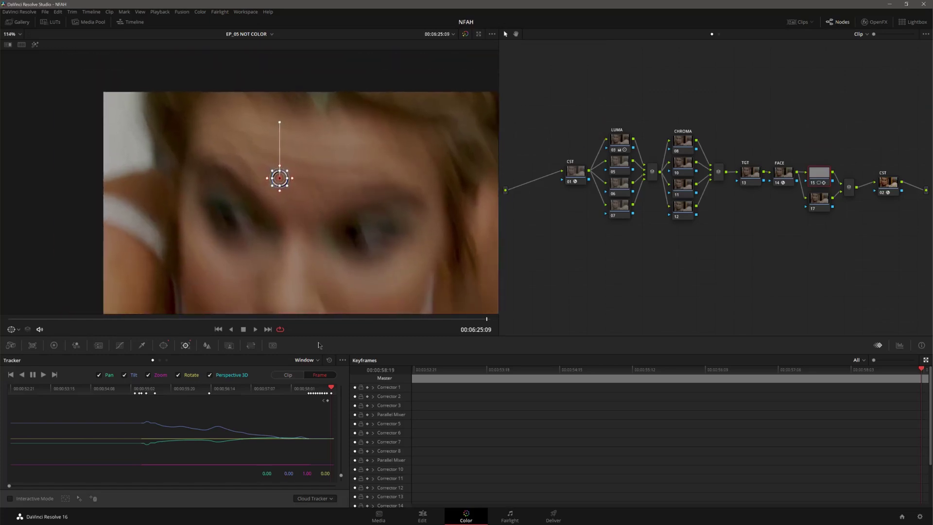
pyautogui.scroll(-3, 282, 206)
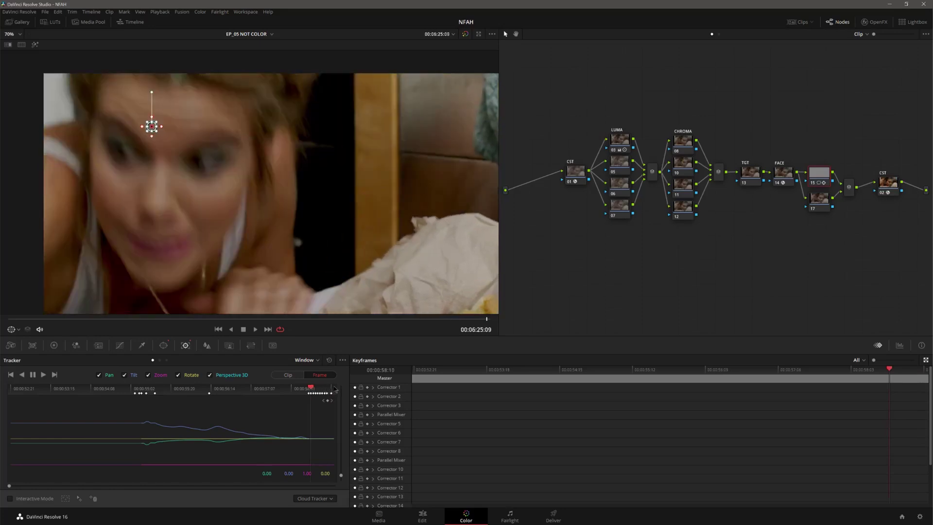
pyautogui.press('End')
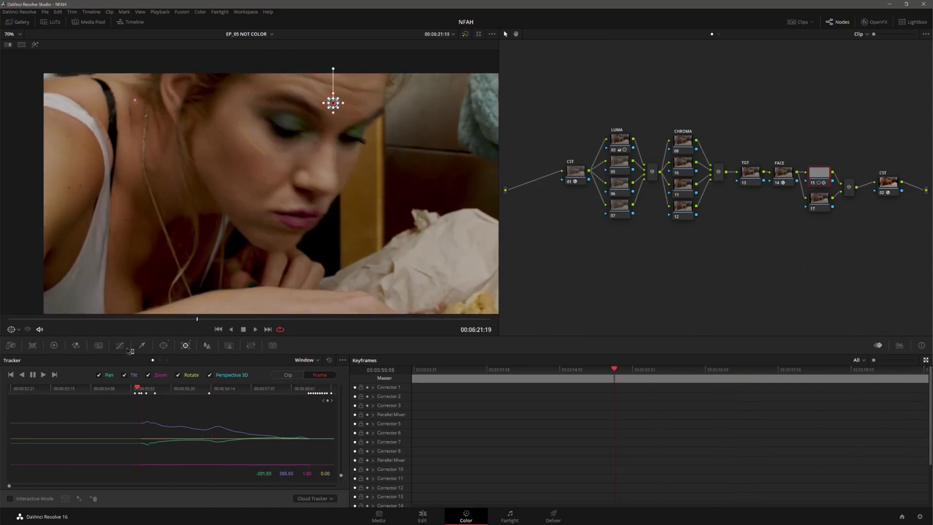
pyautogui.click(127, 348)
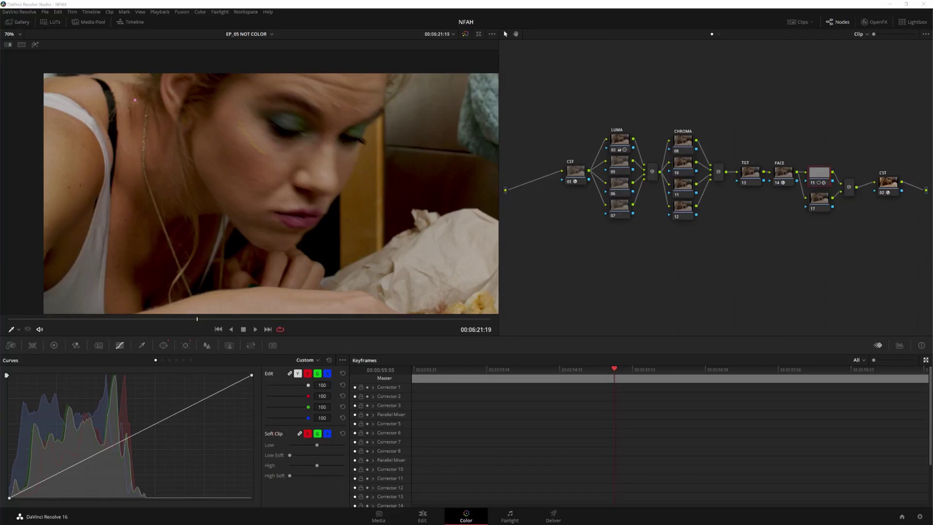
pyautogui.scroll(1, 374, 231)
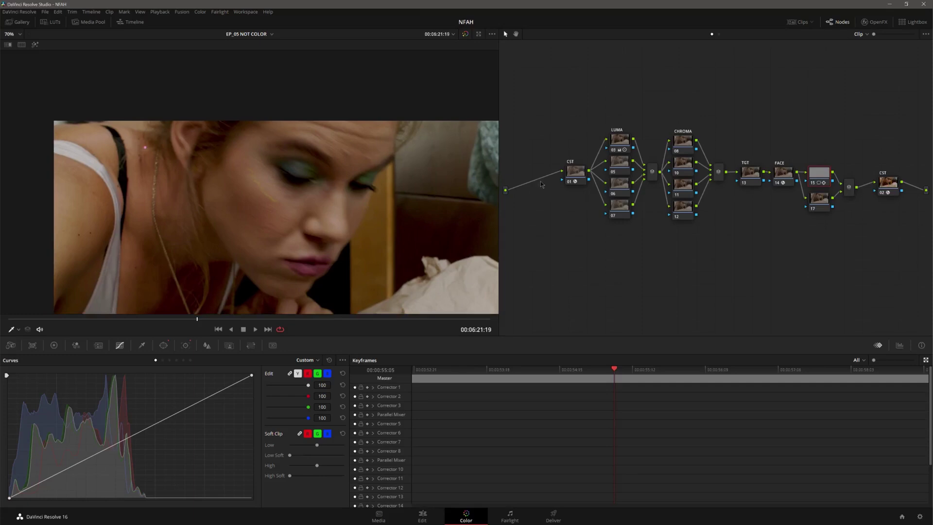
pyautogui.click(186, 345)
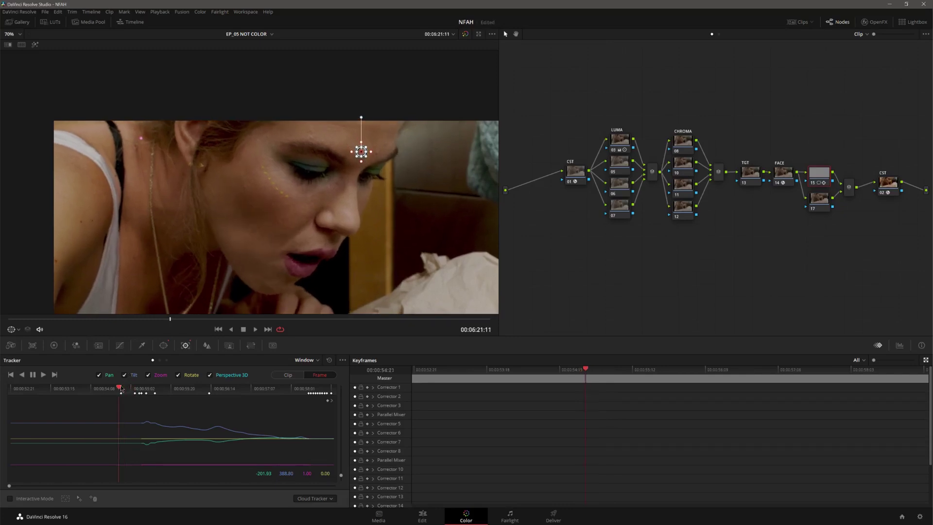
# Step: Track the window backward in Clip mode, return to Frame mode and fix this frame
pyautogui.moveTo(105, 384); pyautogui.dragTo(122, 386)
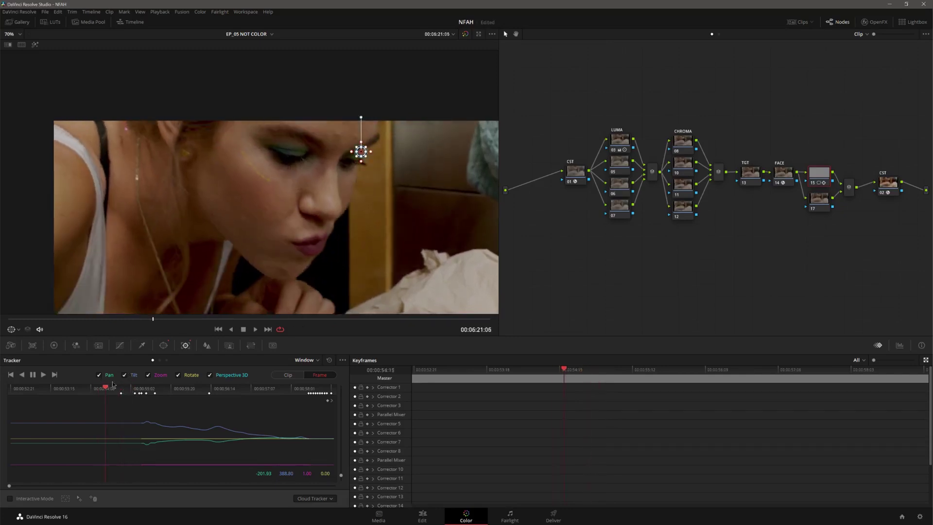
pyautogui.click(288, 375)
pyautogui.click(21, 375)
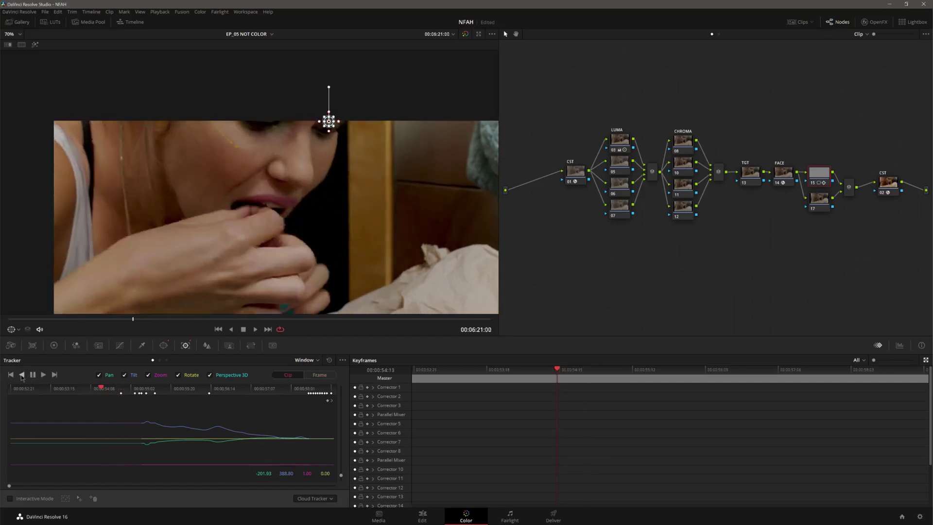
pyautogui.click(322, 374)
pyautogui.moveTo(326, 117); pyautogui.dragTo(286, 92)
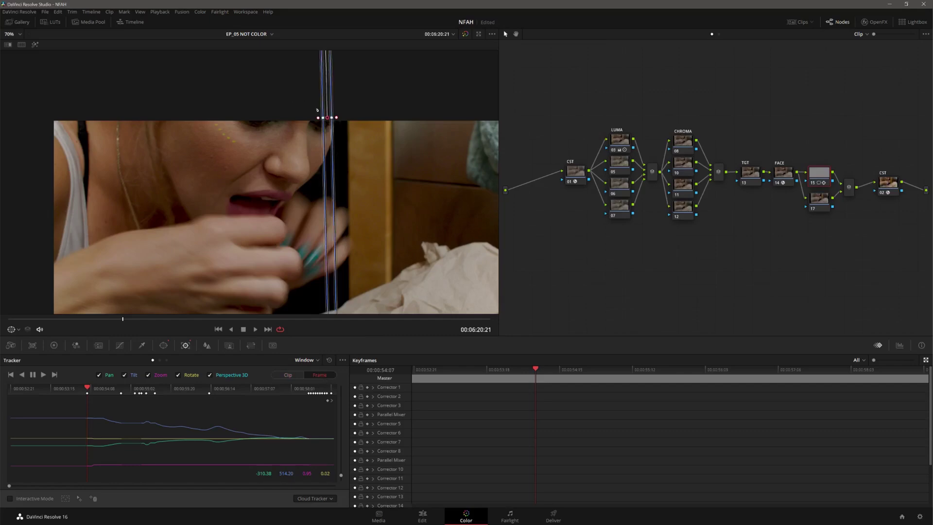
pyautogui.moveTo(327, 116); pyautogui.dragTo(300, 94)
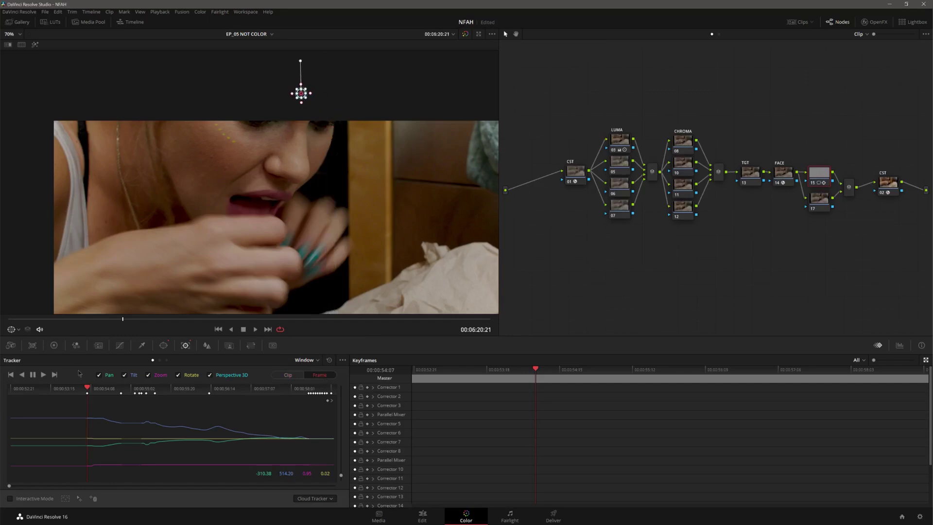
# Step: Play from the start and nudge the window onto the blemish where it drifts
pyautogui.press('Home')
pyautogui.press('space')
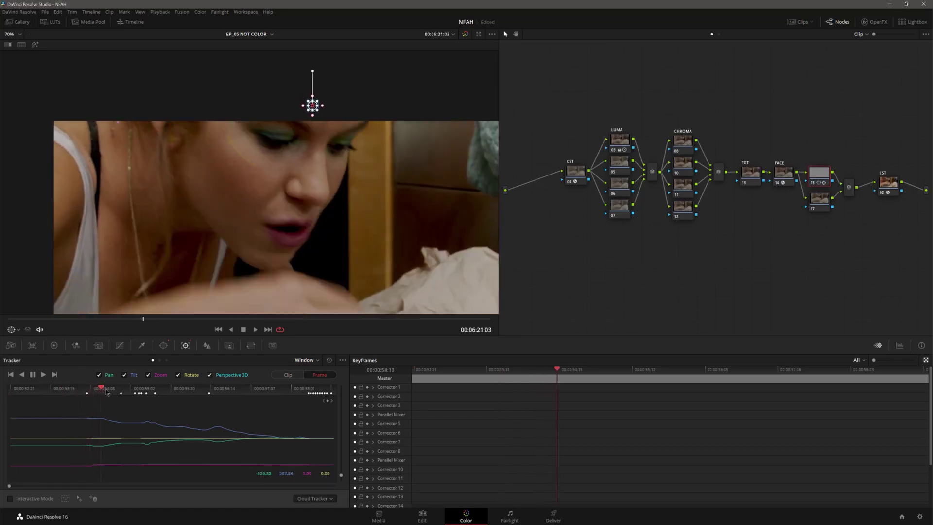
pyautogui.moveTo(112, 392); pyautogui.dragTo(103, 389)
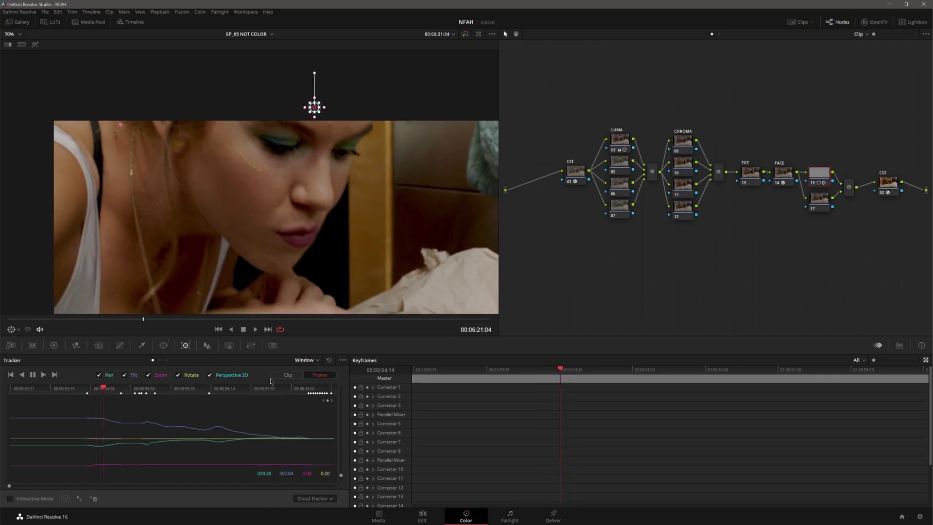
pyautogui.moveTo(235, 221); pyautogui.dragTo(250, 236)
pyautogui.moveTo(104, 391); pyautogui.dragTo(128, 393)
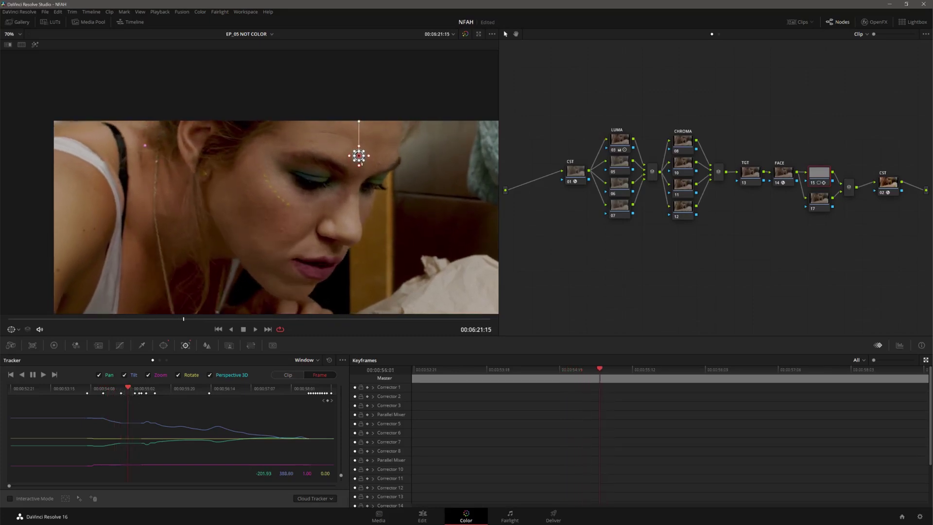
pyautogui.moveTo(359, 155); pyautogui.dragTo(362, 159)
pyautogui.press('Right')
pyautogui.press('Right')
pyautogui.press('Right')
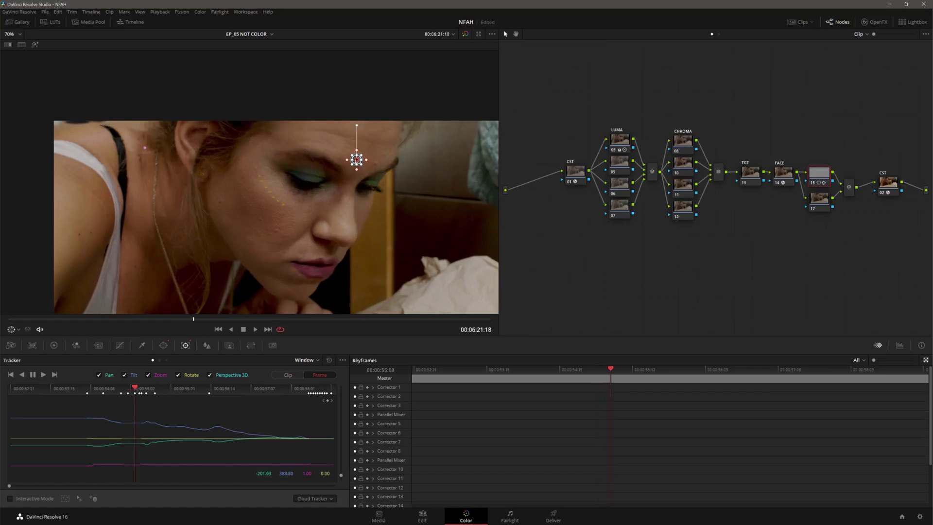
pyautogui.moveTo(356, 159); pyautogui.dragTo(357, 160)
# Step: Step through later frames, correct one drifted frame, and scrub forward to check tracking
pyautogui.press('Right')
pyautogui.press('Right')
pyautogui.press('Right')
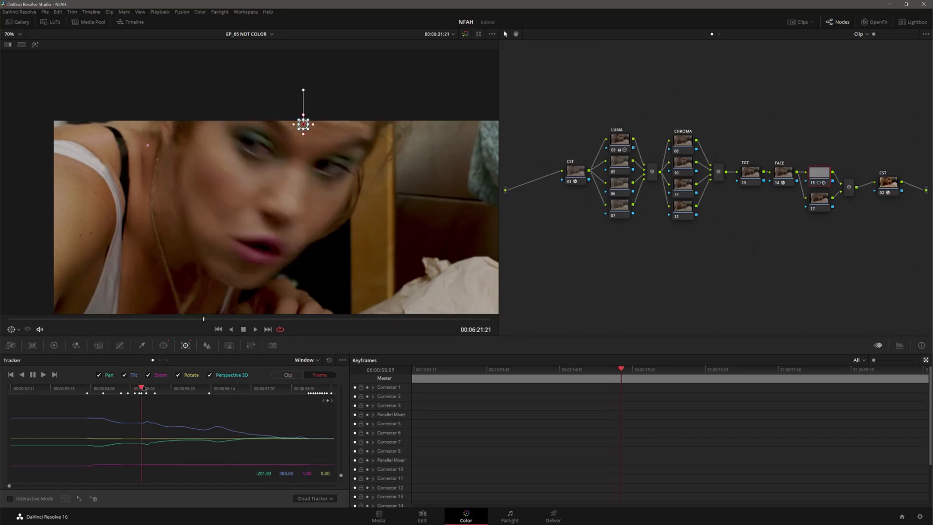
pyautogui.press('Right')
pyautogui.press('Right')
pyautogui.press('Right')
pyautogui.press('Right')
pyautogui.press('Right')
pyautogui.press('Right')
pyautogui.press('Right')
pyautogui.press('Left')
pyautogui.press('Left')
pyautogui.press('Left')
pyautogui.press('Left')
pyautogui.press('Right')
pyautogui.press('Right')
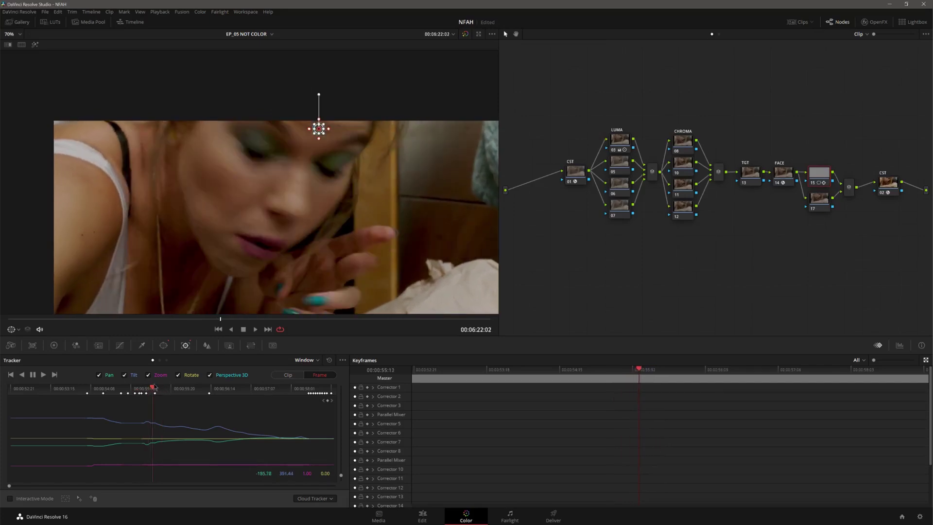
pyautogui.press('Right')
pyautogui.press('Right')
pyautogui.press('Right')
pyautogui.press('Left')
pyautogui.press('Left')
pyautogui.press('Left')
pyautogui.press('Left')
pyautogui.press('Right')
pyautogui.press('Right')
pyautogui.press('Left')
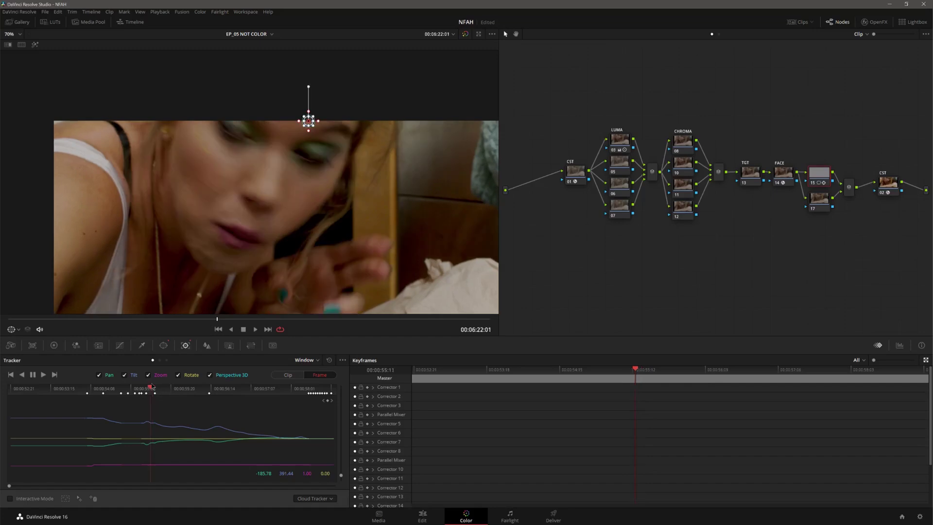
pyautogui.moveTo(309, 120); pyautogui.dragTo(284, 116)
pyautogui.click(154, 388)
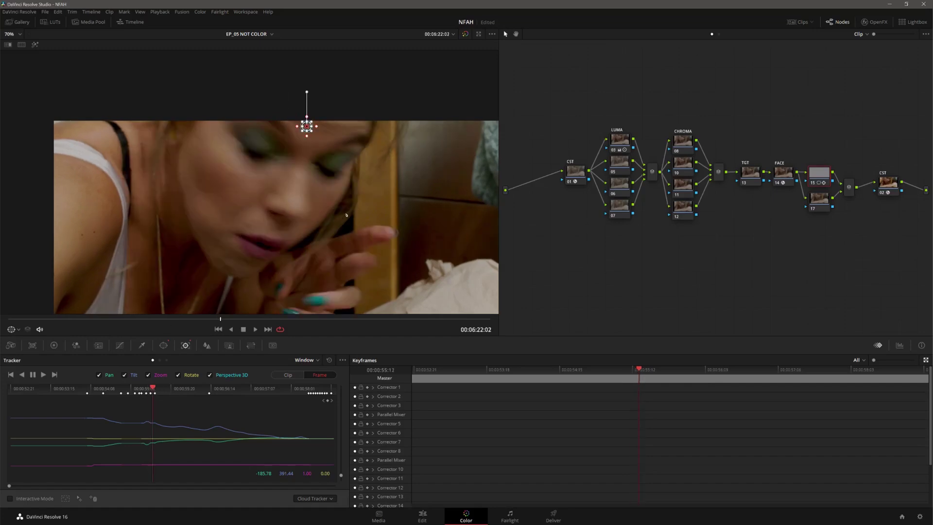
pyautogui.moveTo(156, 389)
pyautogui.mouseDown()
pyautogui.moveTo(337, 392)
pyautogui.moveTo(318, 392)
pyautogui.mouseUp()
# Step: In Clip mode, refine the circle's position on the blemish to Tilt about 51.55
pyautogui.click(246, 387)
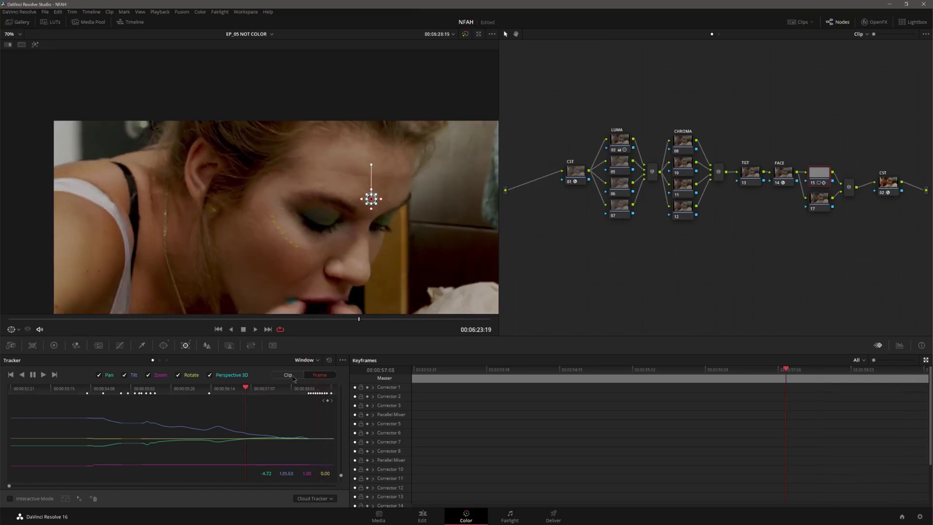
pyautogui.click(289, 374)
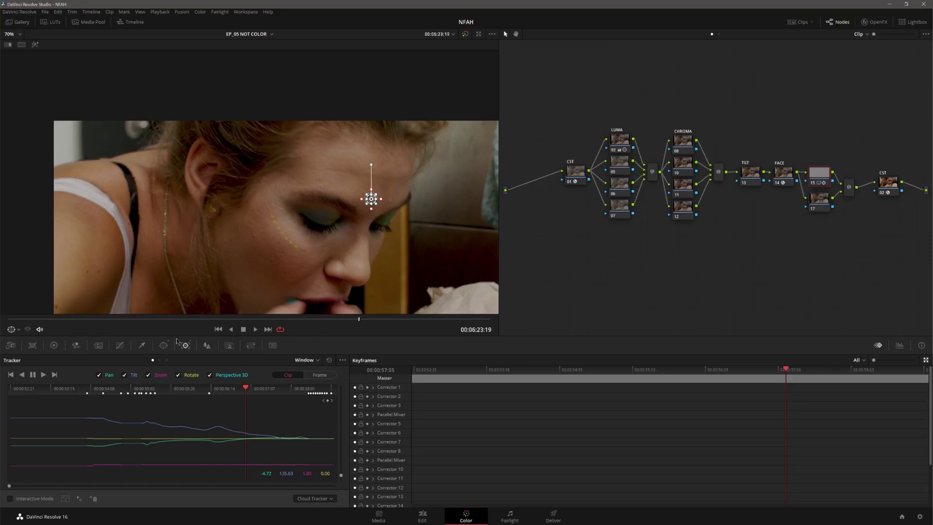
pyautogui.click(166, 347)
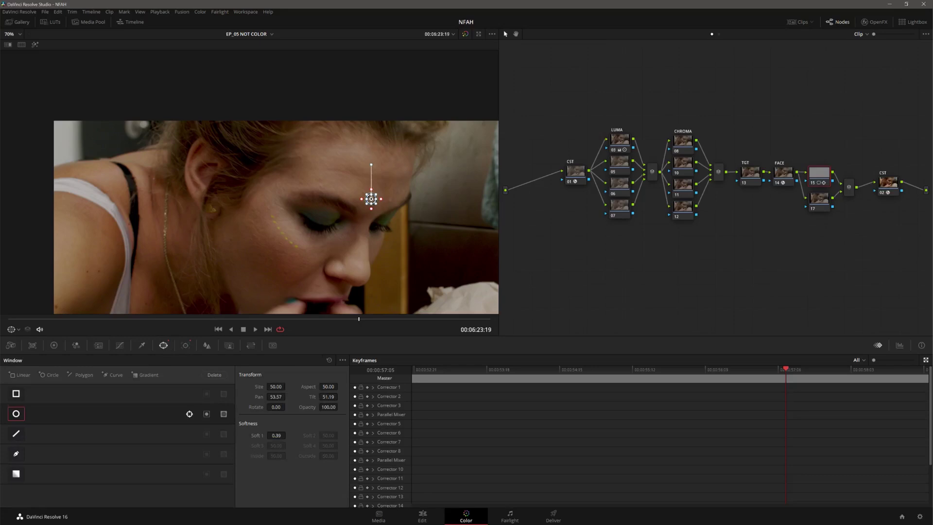
pyautogui.moveTo(371, 198); pyautogui.dragTo(372, 190)
pyautogui.scroll(2, 373, 191)
pyautogui.scroll(2, 350, 198)
pyautogui.scroll(2, 321, 209)
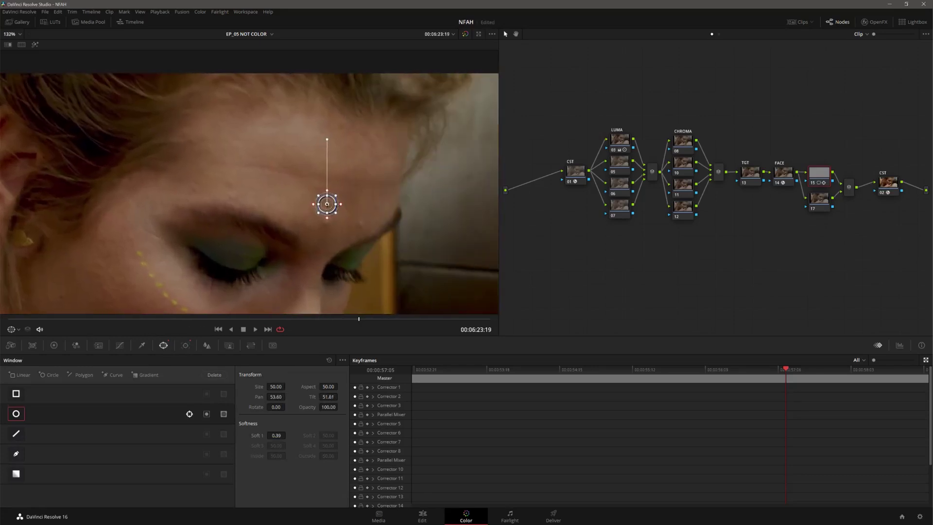
pyautogui.moveTo(327, 205); pyautogui.dragTo(328, 206)
pyautogui.scroll(-4, 260, 310)
pyautogui.scroll(-1, 248, 306)
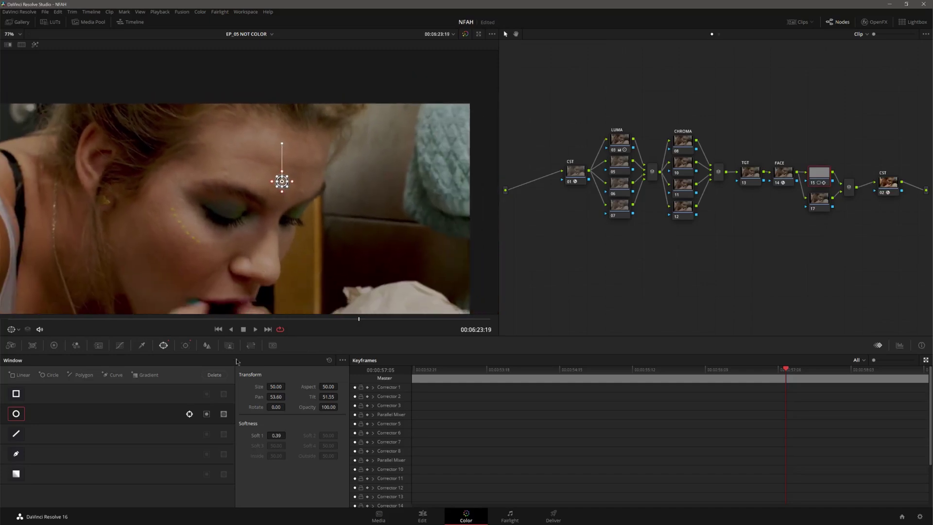
# Step: In Node Sizing offset the patch to Pan -1, Tilt -24 with Rotate back at 0
pyautogui.click(251, 346)
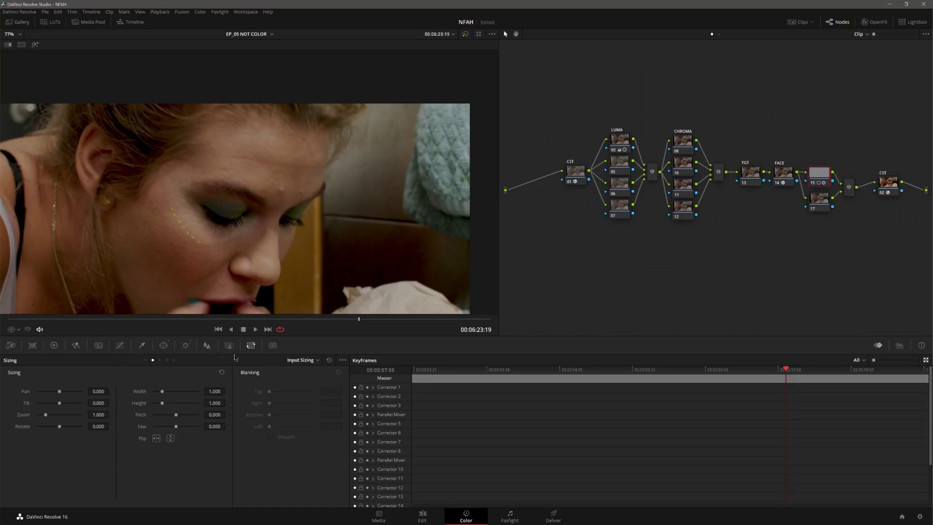
pyautogui.click(312, 394)
pyautogui.moveTo(99, 392)
pyautogui.mouseDown()
pyautogui.moveTo(89, 391)
pyautogui.moveTo(110, 391)
pyautogui.moveTo(86, 392)
pyautogui.moveTo(84, 402)
pyautogui.moveTo(111, 391)
pyautogui.mouseUp()
pyautogui.moveTo(111, 425); pyautogui.dragTo(98, 426)
# Step: Reposition the circle on the blemish and set Node Sizing to Pan 25, Tilt -1.5
pyautogui.click(184, 345)
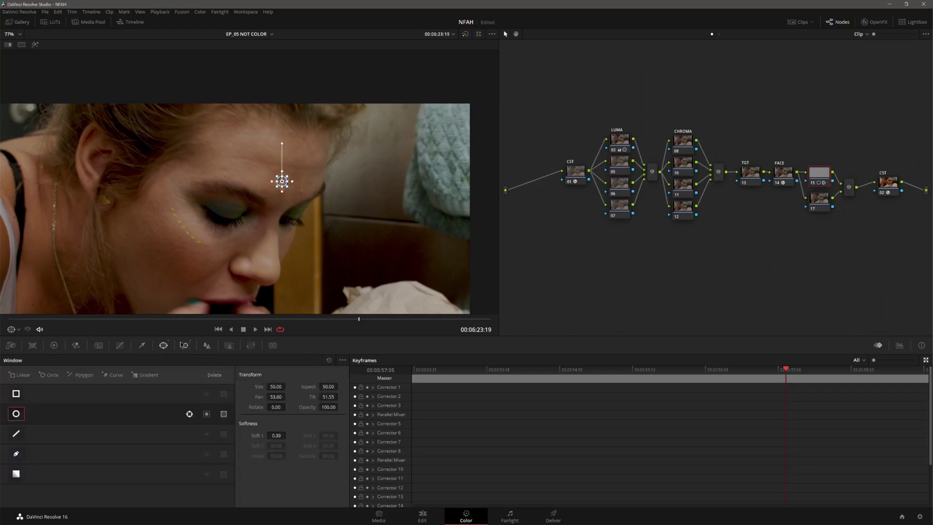
pyautogui.scroll(2, 281, 178)
pyautogui.scroll(2, 302, 178)
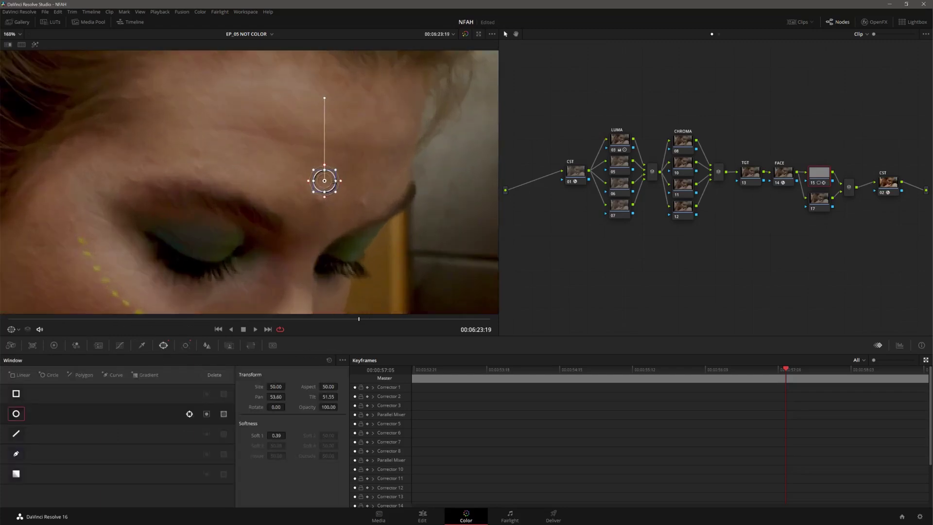
pyautogui.moveTo(342, 183)
pyautogui.mouseDown()
pyautogui.moveTo(313, 167)
pyautogui.moveTo(323, 167)
pyautogui.mouseUp()
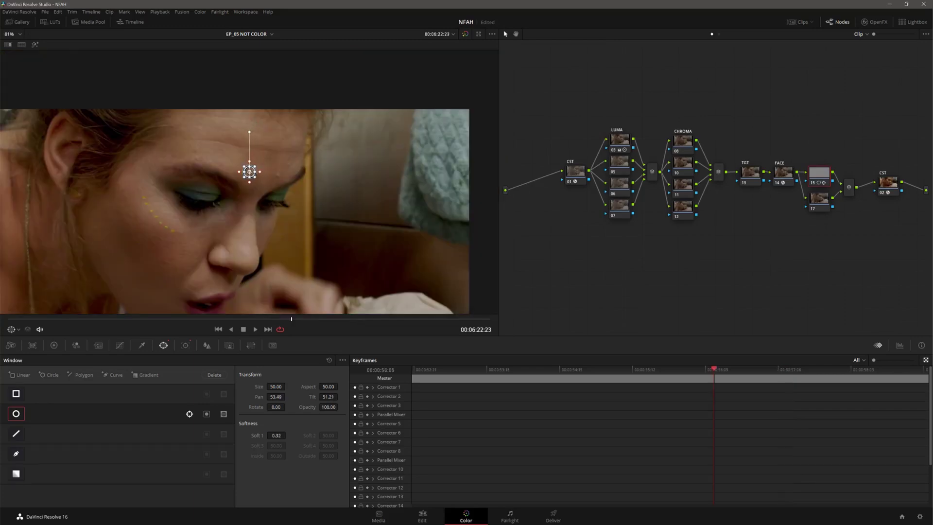
pyautogui.click(252, 347)
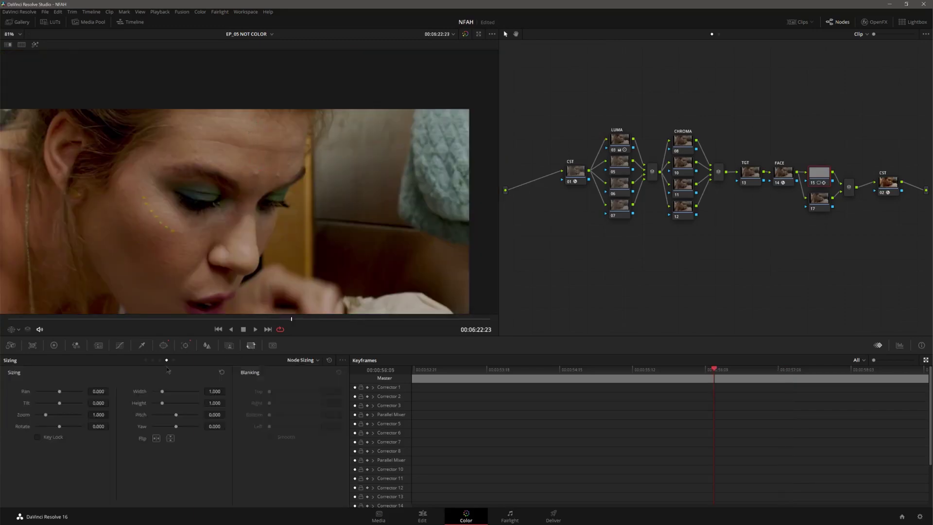
pyautogui.moveTo(98, 404)
pyautogui.mouseDown()
pyautogui.moveTo(111, 403)
pyautogui.moveTo(111, 392)
pyautogui.mouseUp()
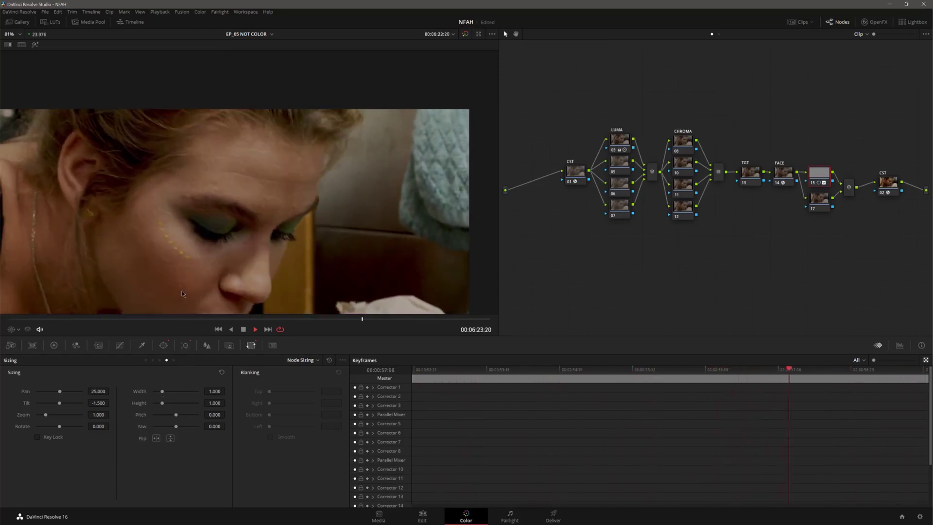
pyautogui.scroll(-3, 213, 197)
pyautogui.scroll(-1, 222, 177)
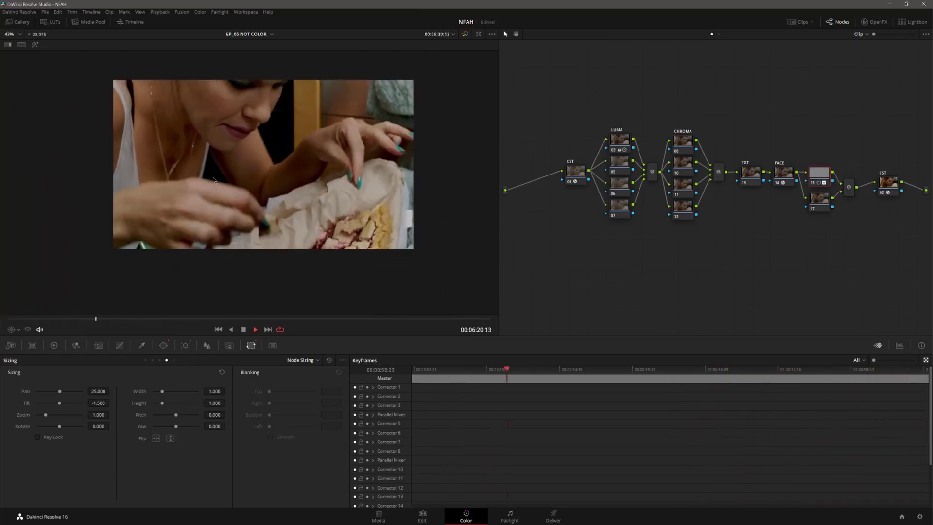
# Step: Stop playback, save the project and show the clip thumbnail strip again
pyautogui.press('space')
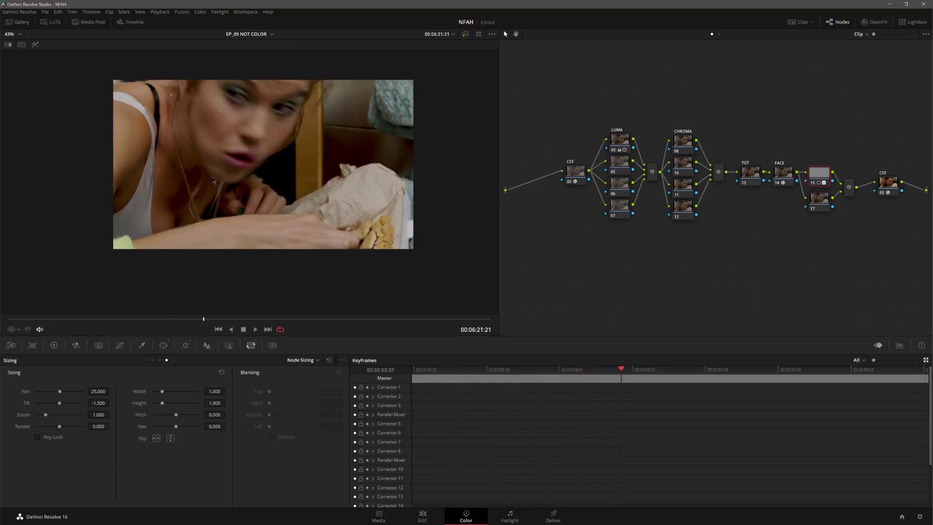
pyautogui.hotkey('ctrl', 's')
pyautogui.press('space')
pyautogui.press('space')
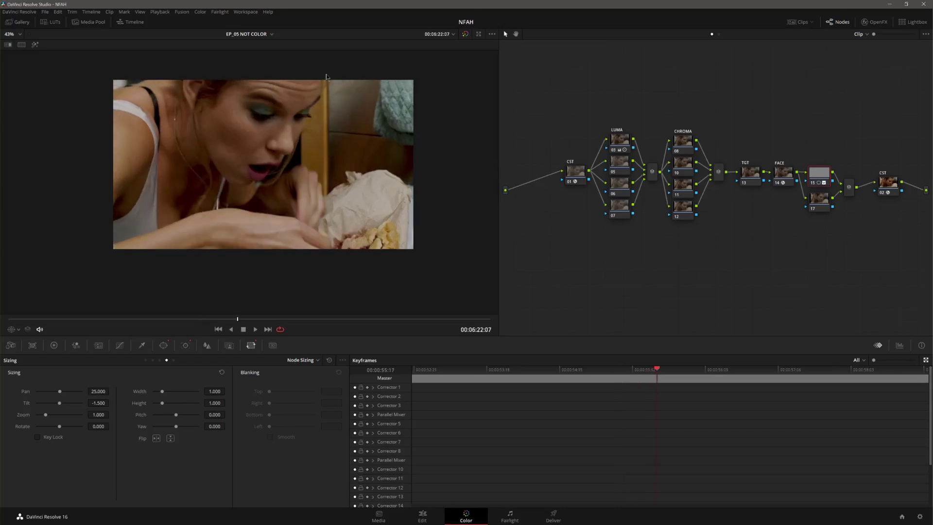
pyautogui.click(801, 22)
pyautogui.scroll(5, 342, 312)
pyautogui.scroll(5, 341, 312)
pyautogui.scroll(5, 341, 312)
pyautogui.scroll(5, 342, 312)
pyautogui.scroll(10, 342, 312)
# Step: Load clip 11 and review the white-wall shot, scrubbing back toward its start
pyautogui.click(580, 306)
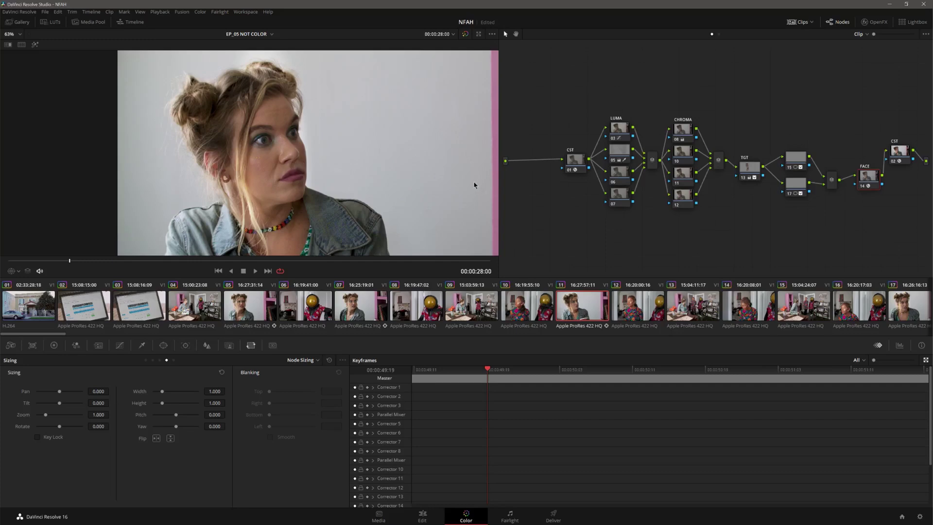
pyautogui.press('space')
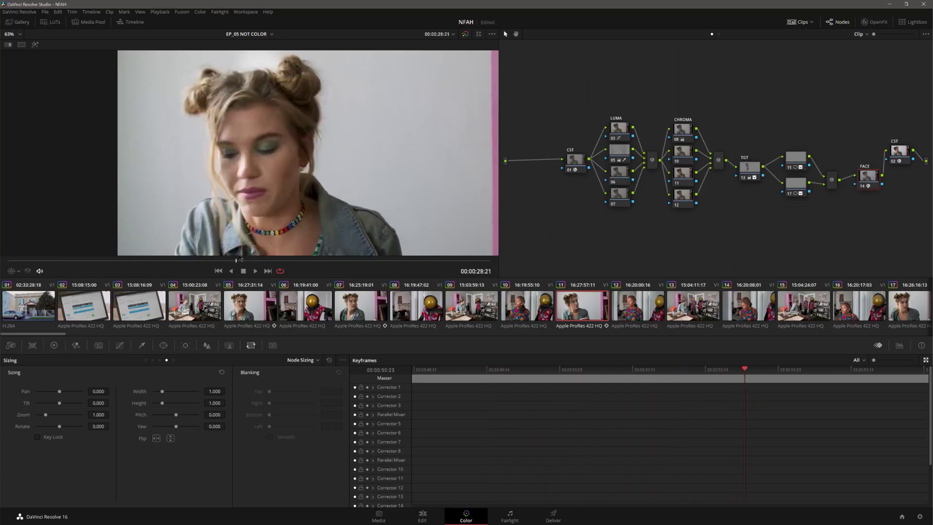
pyautogui.moveTo(335, 262); pyautogui.dragTo(166, 260)
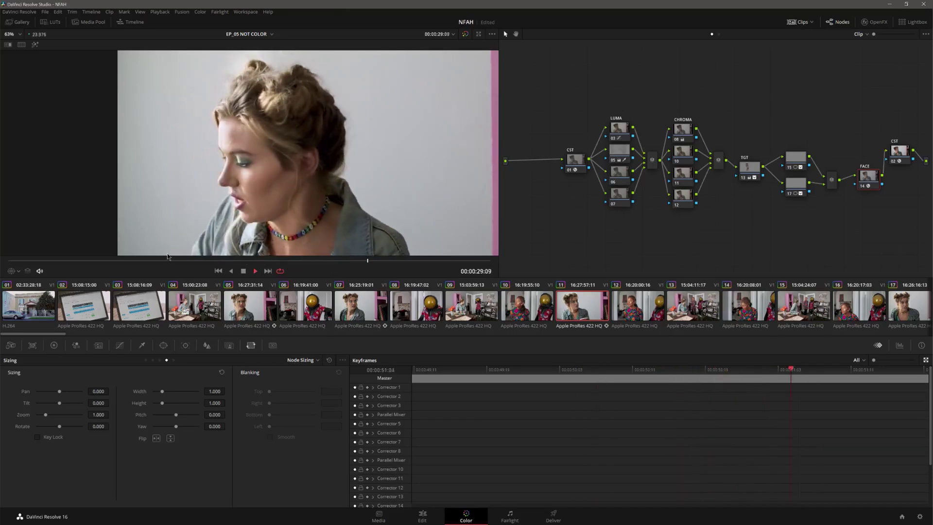
pyautogui.moveTo(167, 260); pyautogui.dragTo(105, 261)
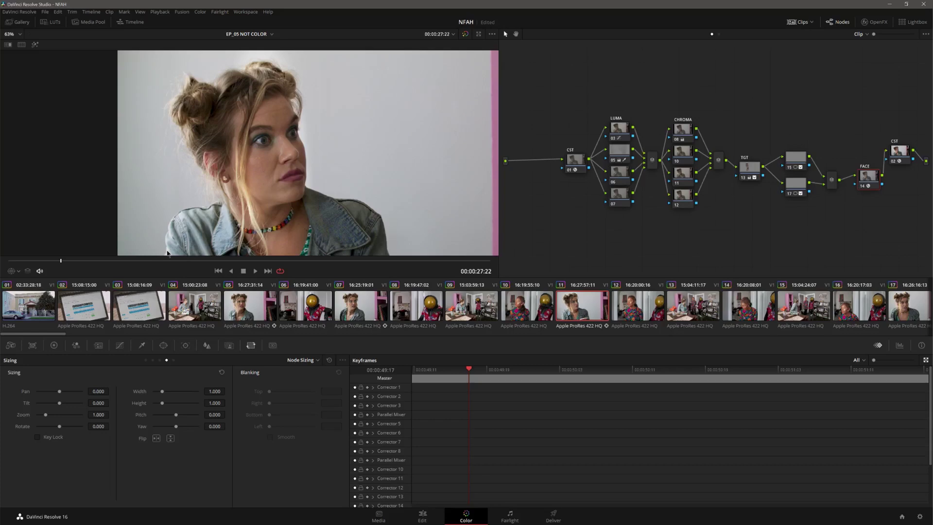
# Step: Select node 15 and verify its circular window and tracking in the Window and Tracker palettes
pyautogui.click(791, 166)
pyautogui.click(163, 345)
pyautogui.scroll(2, 274, 116)
pyautogui.scroll(2, 304, 77)
pyautogui.scroll(2, 323, 56)
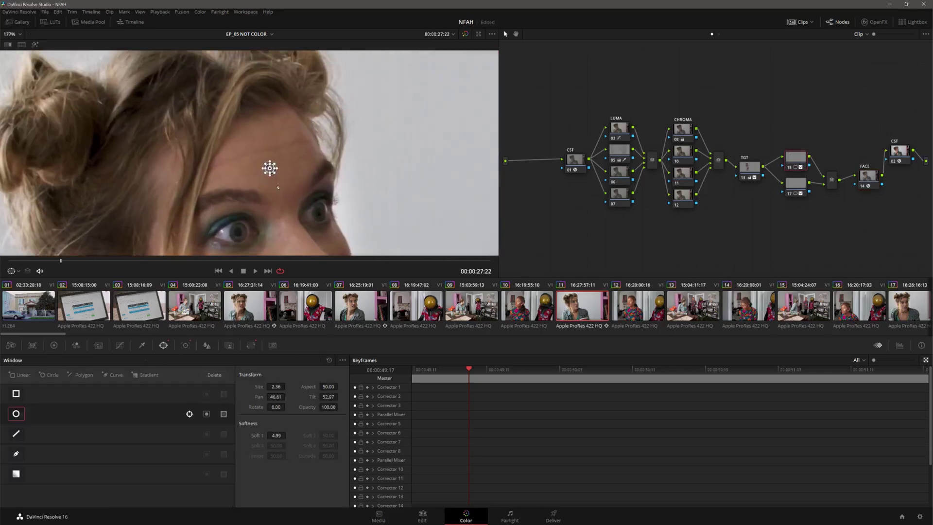
pyautogui.click(186, 346)
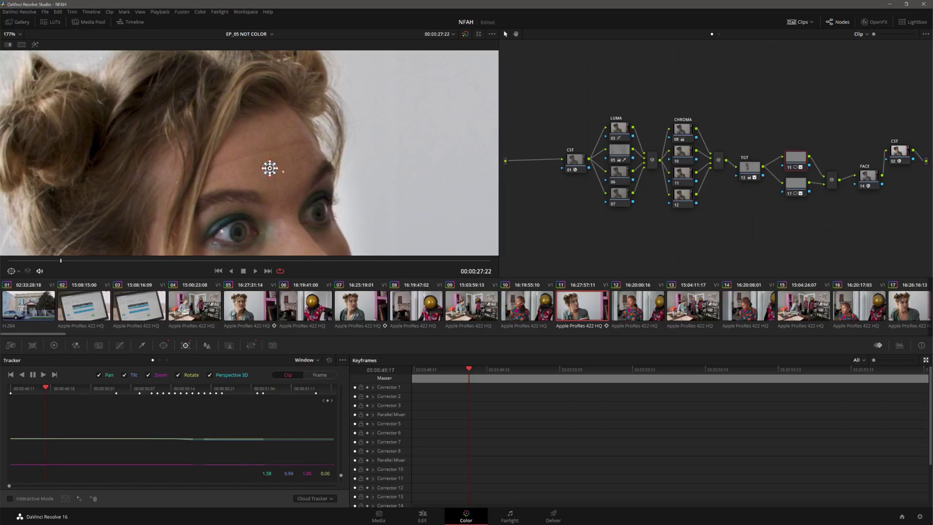
# Step: In Node Sizing shift the clean-skin patch to Pan -3 while keeping Tilt at -13
pyautogui.click(251, 346)
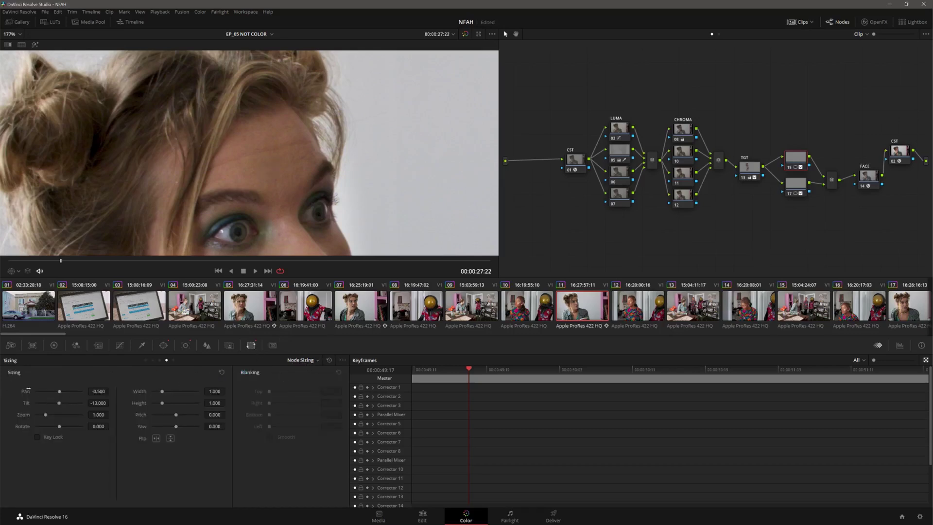
pyautogui.moveTo(97, 392); pyautogui.dragTo(111, 391)
pyautogui.write('-3.000')
pyautogui.moveTo(96, 398); pyautogui.dragTo(111, 401)
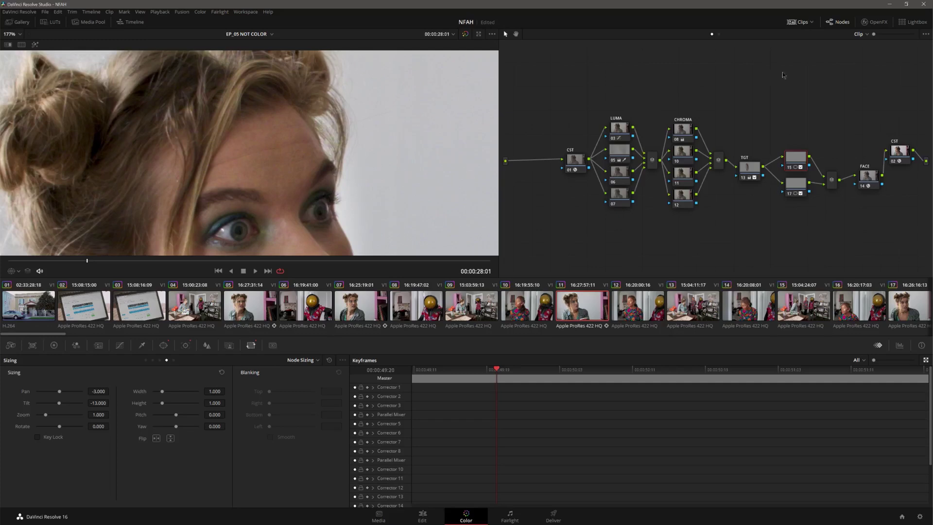
# Step: Hide the clip thumbnail strip and save the project with Ctrl+S
pyautogui.click(807, 25)
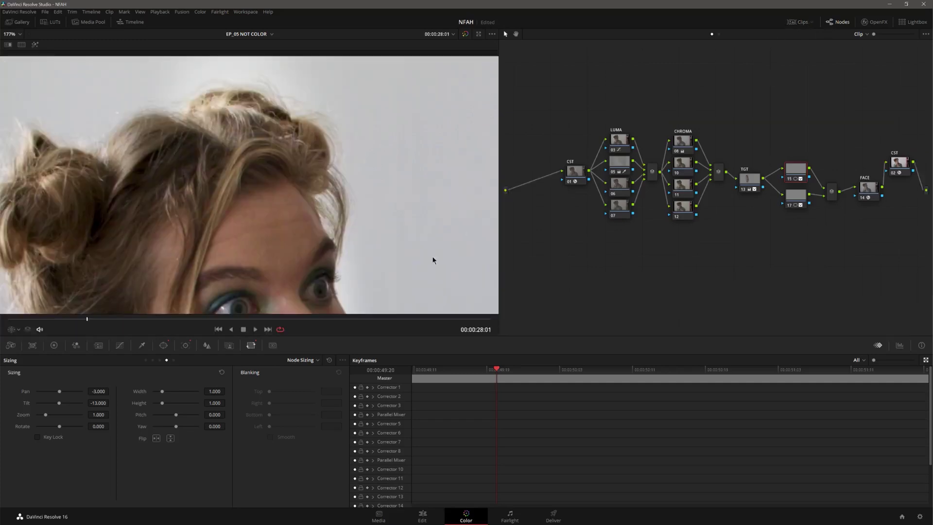
pyautogui.scroll(-2, 433, 256)
pyautogui.scroll(-2, 445, 235)
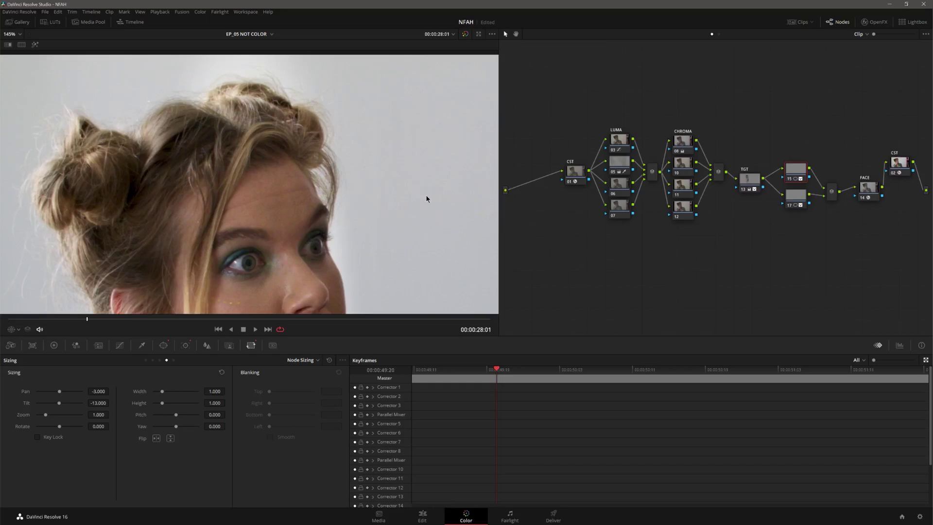
pyautogui.hotkey('ctrl', 's')
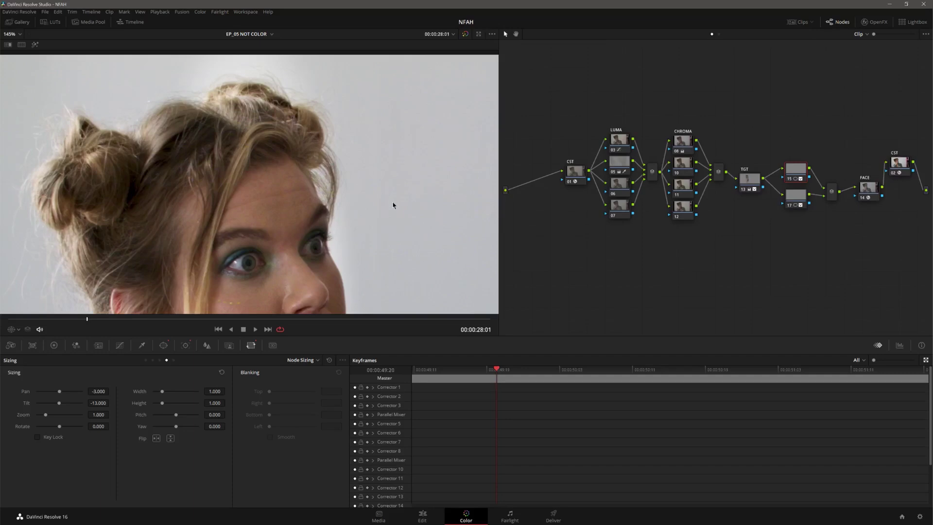